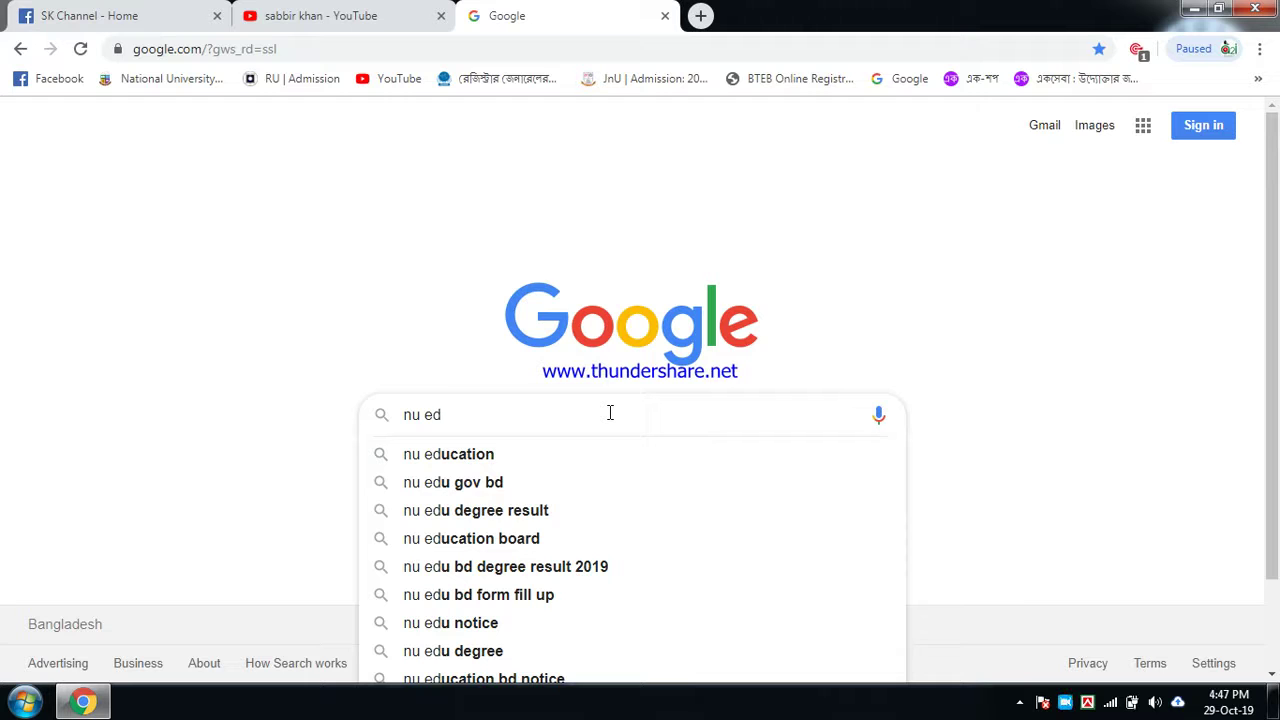
# Step: Search Google for 'nu admission', correcting the typos along the way
pyautogui.write('d')
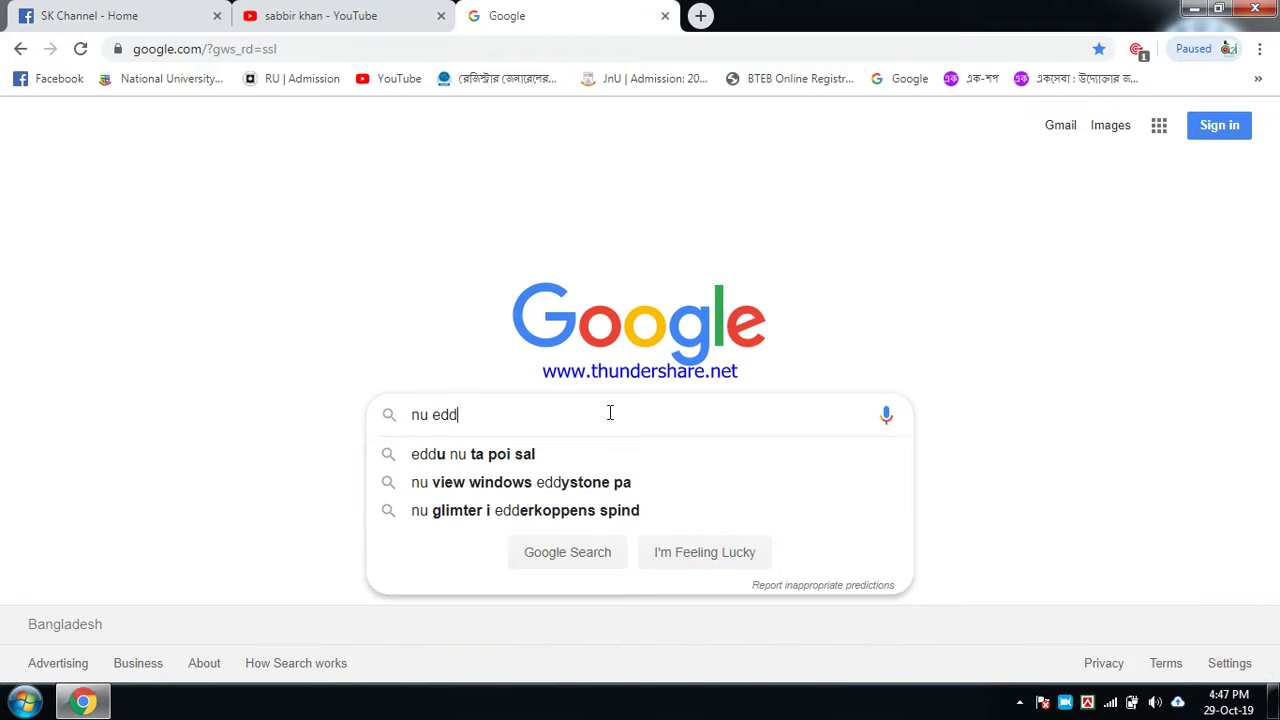
pyautogui.press('BackSpace')
pyautogui.write('m')
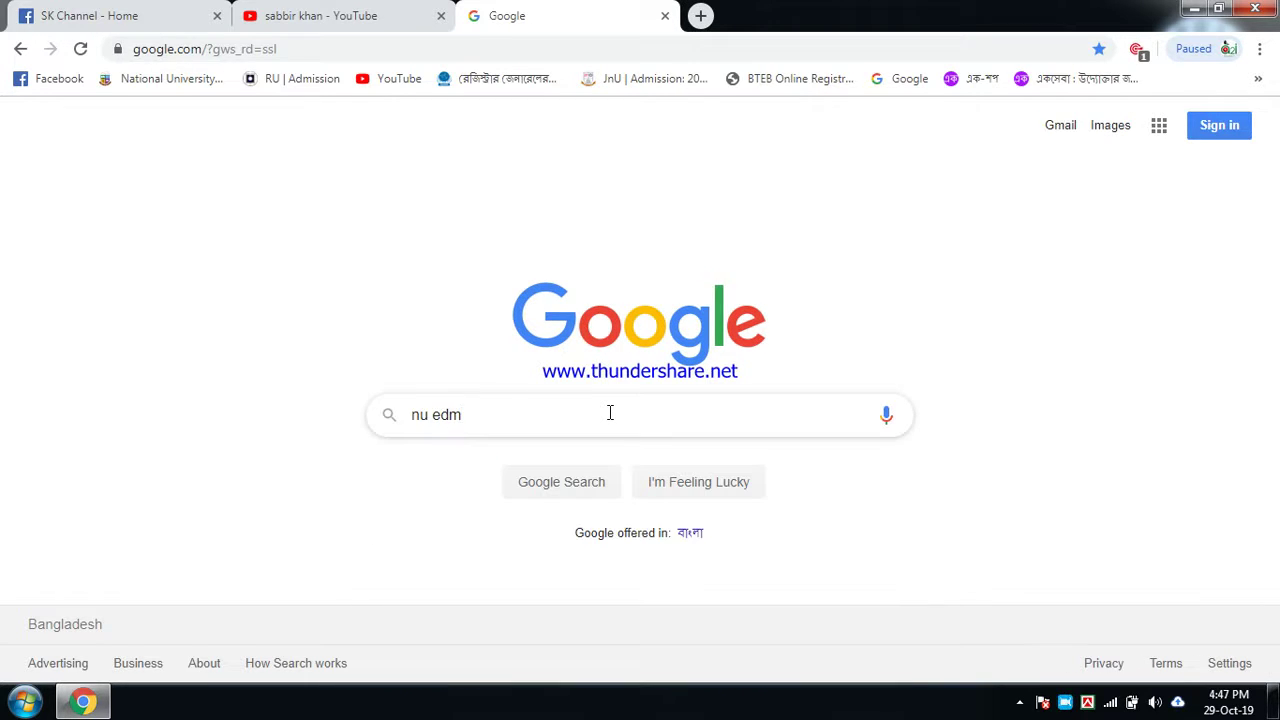
pyautogui.write('i')
pyautogui.press('BackSpace')
pyautogui.press('BackSpace')
pyautogui.press('BackSpace')
pyautogui.write('k')
pyautogui.press('BackSpace')
pyautogui.press('BackSpace')
pyautogui.write('ad')
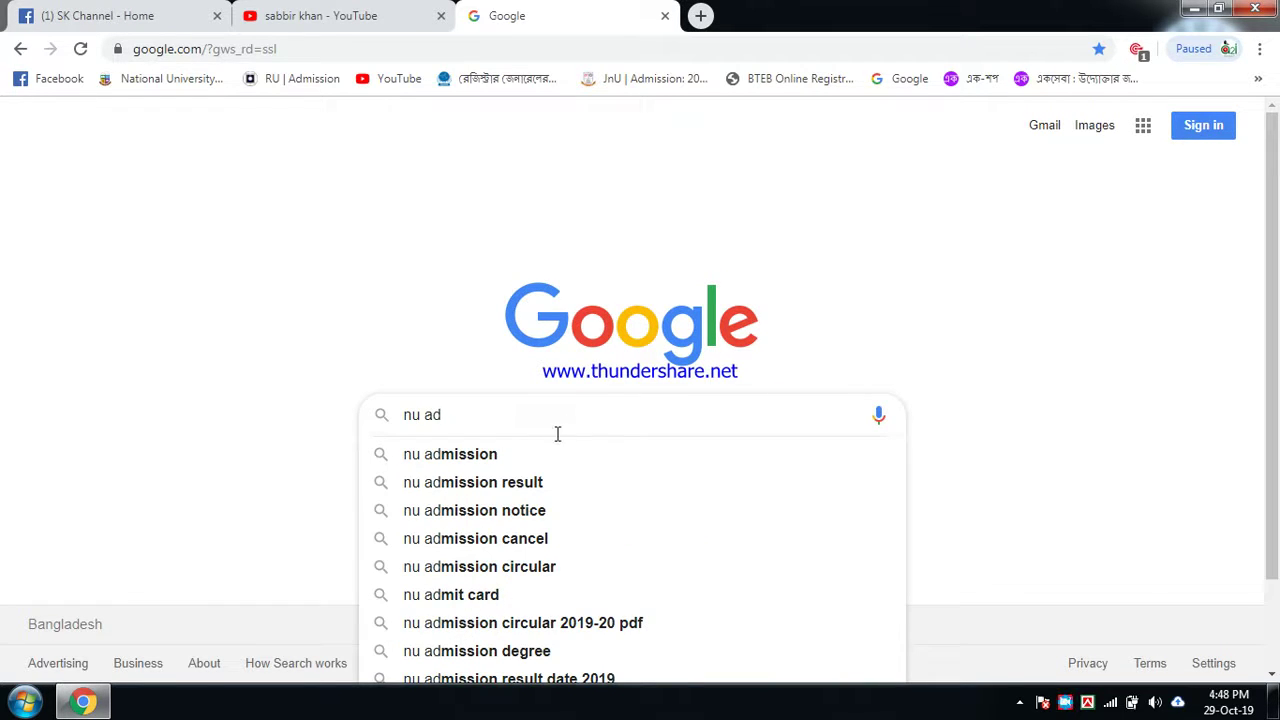
pyautogui.click(489, 454)
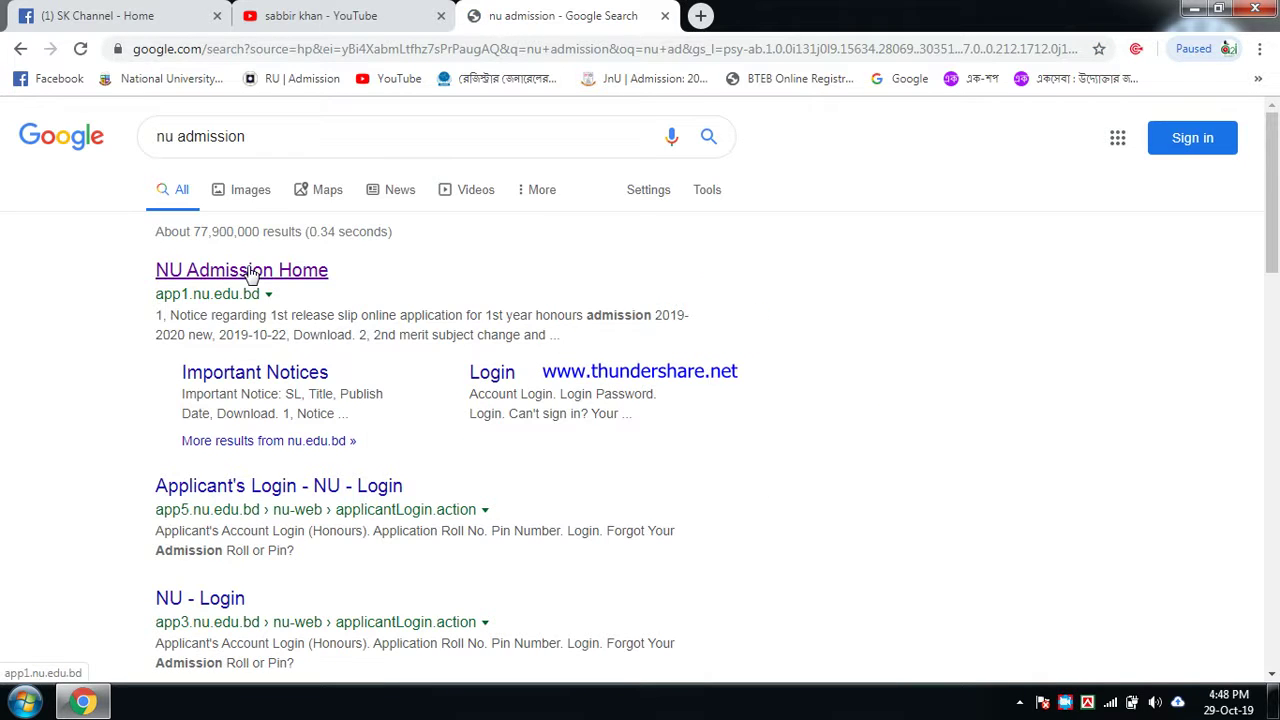
# Step: Open the NU Admission Home site and go to the Honours Applicant's Login page
pyautogui.click(251, 274)
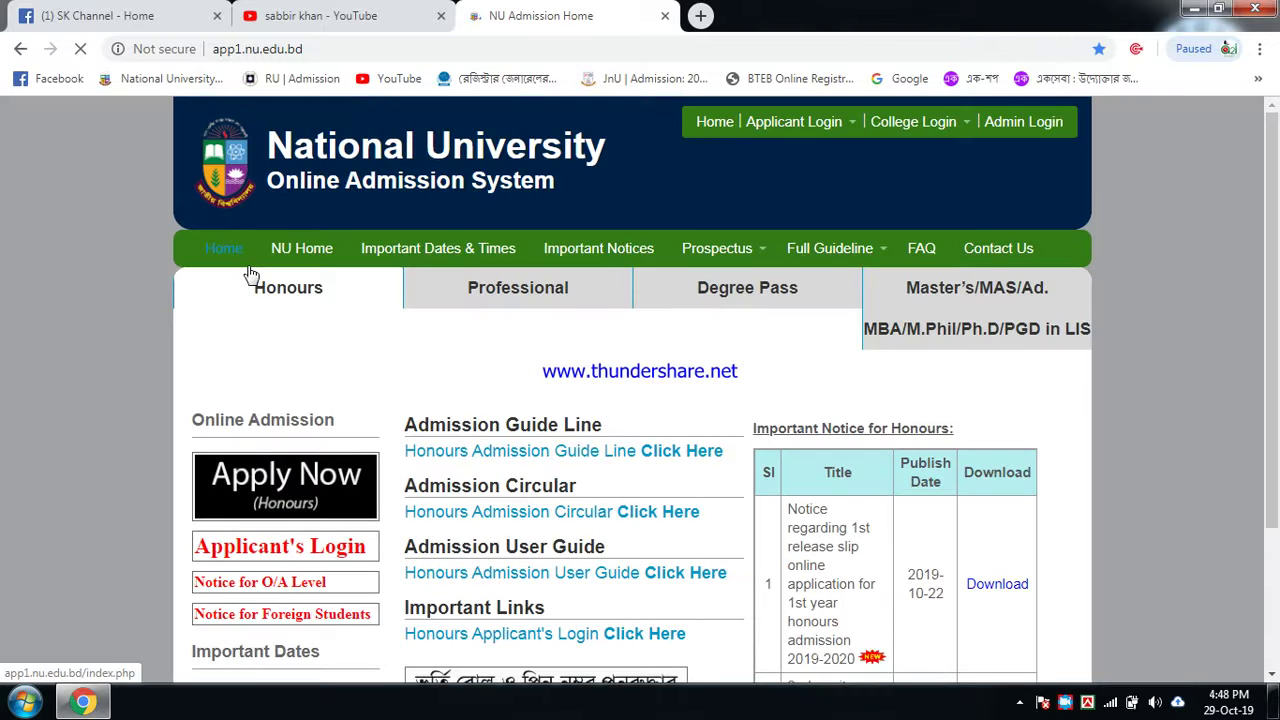
pyautogui.click(288, 296)
pyautogui.scroll(-1, 339, 328)
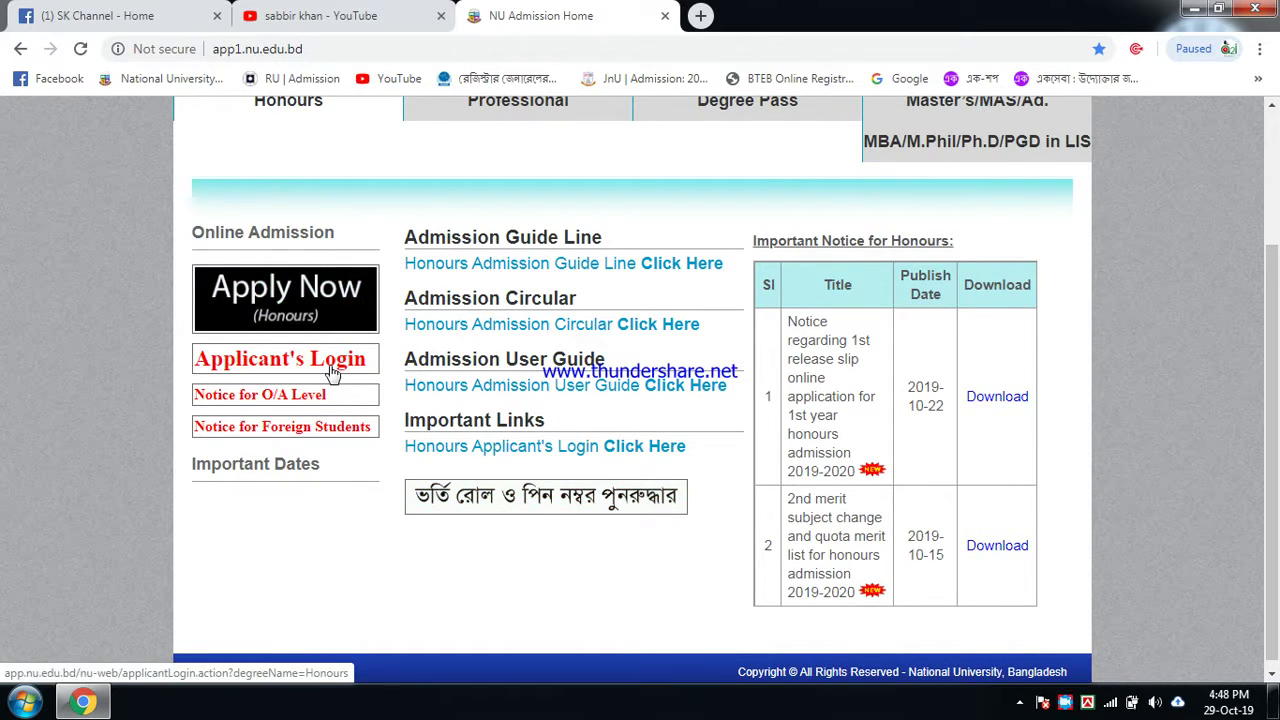
pyautogui.click(336, 364)
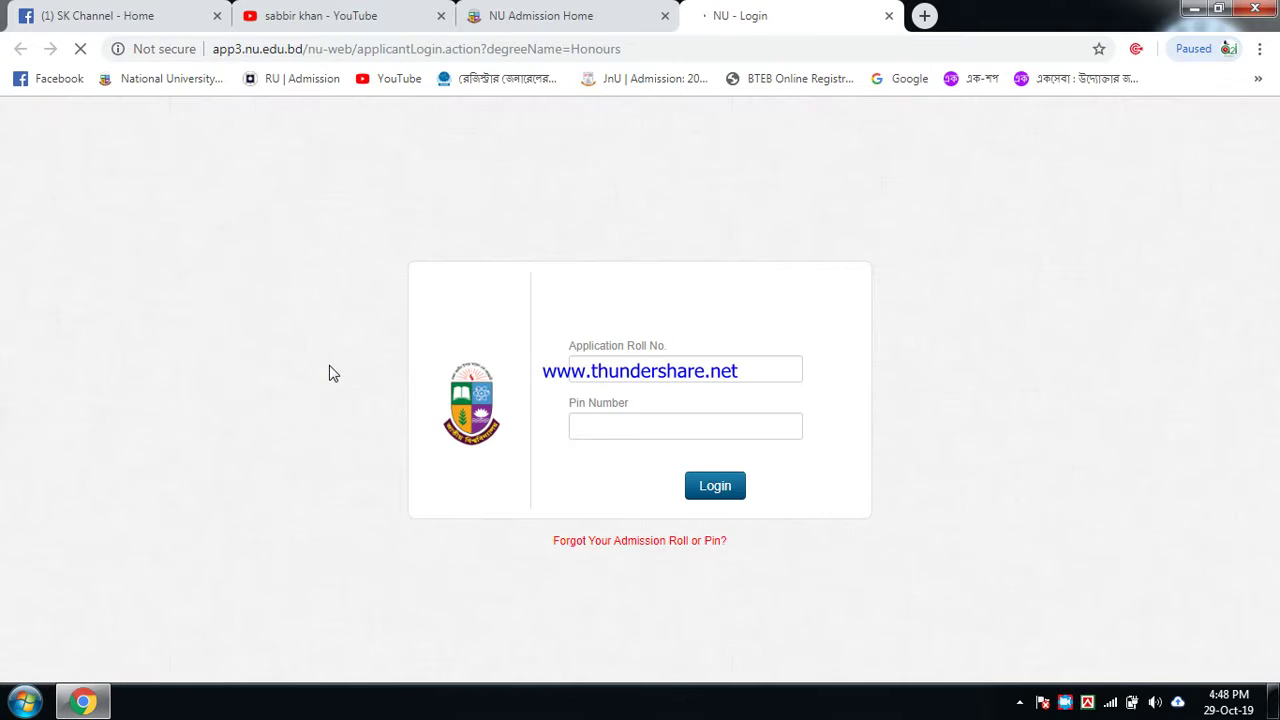
# Step: Log in with the applicant's application roll number and PIN
pyautogui.click(628, 345)
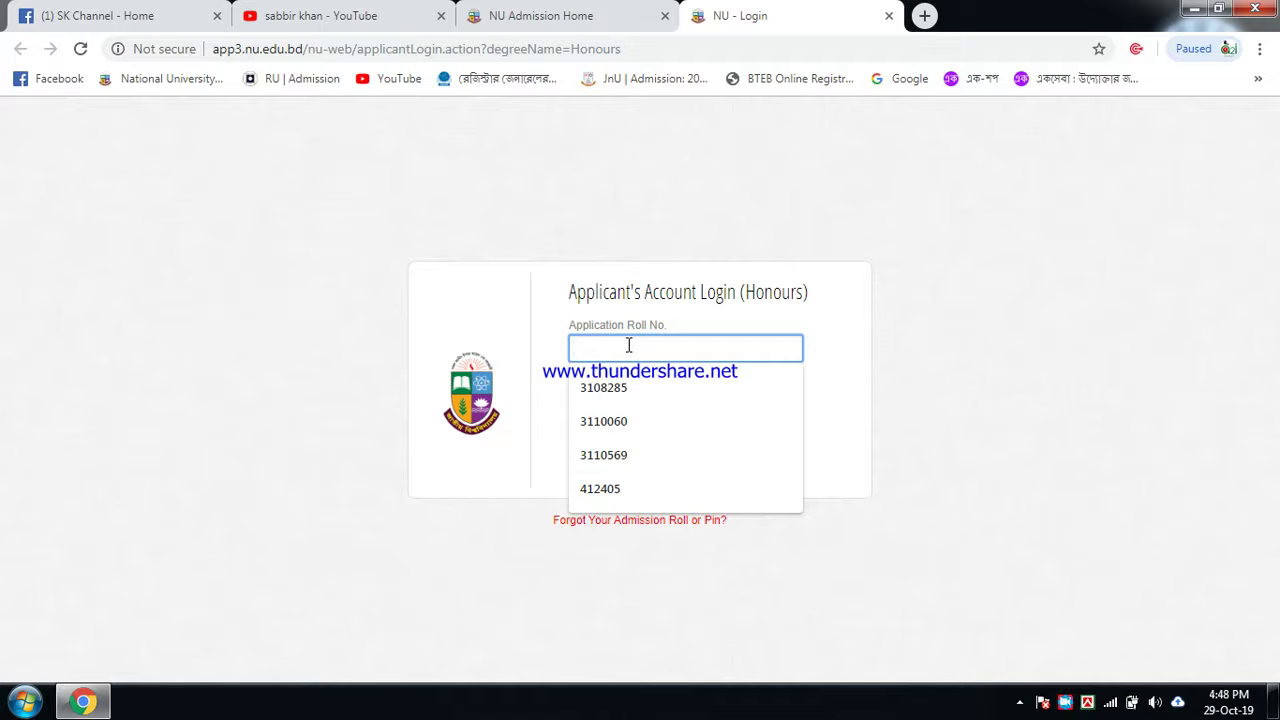
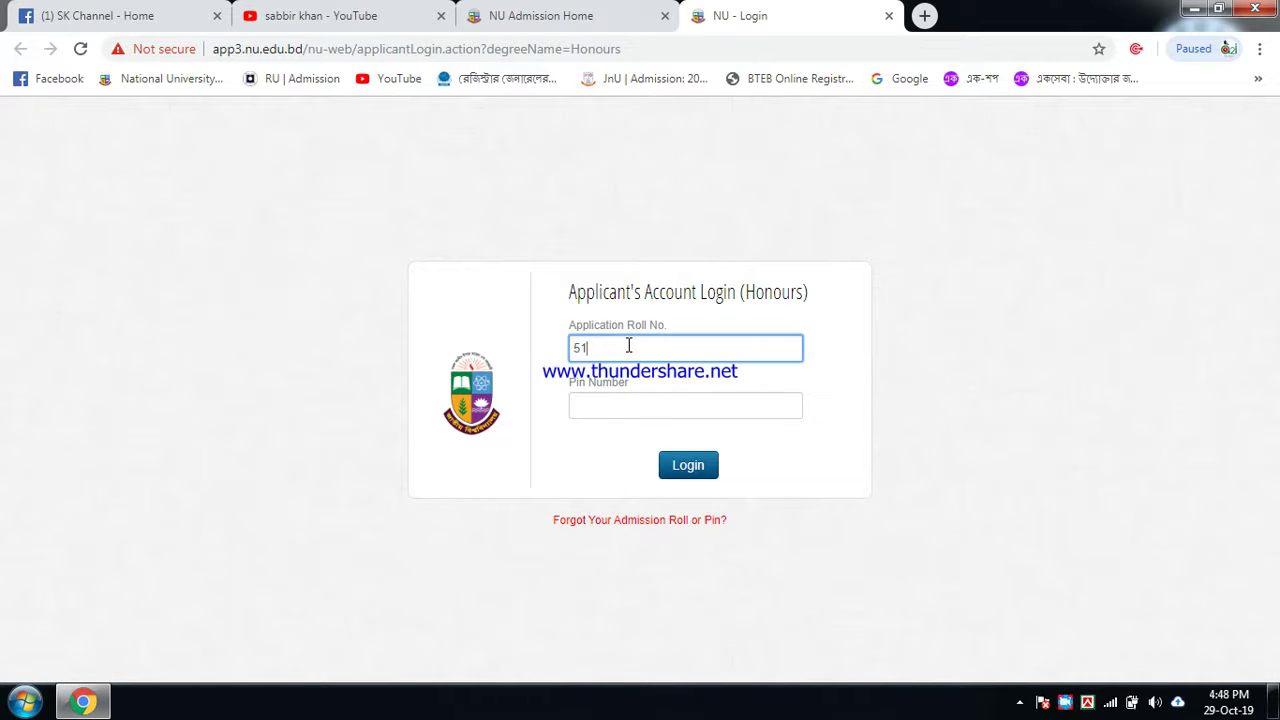
pyautogui.click(640, 403)
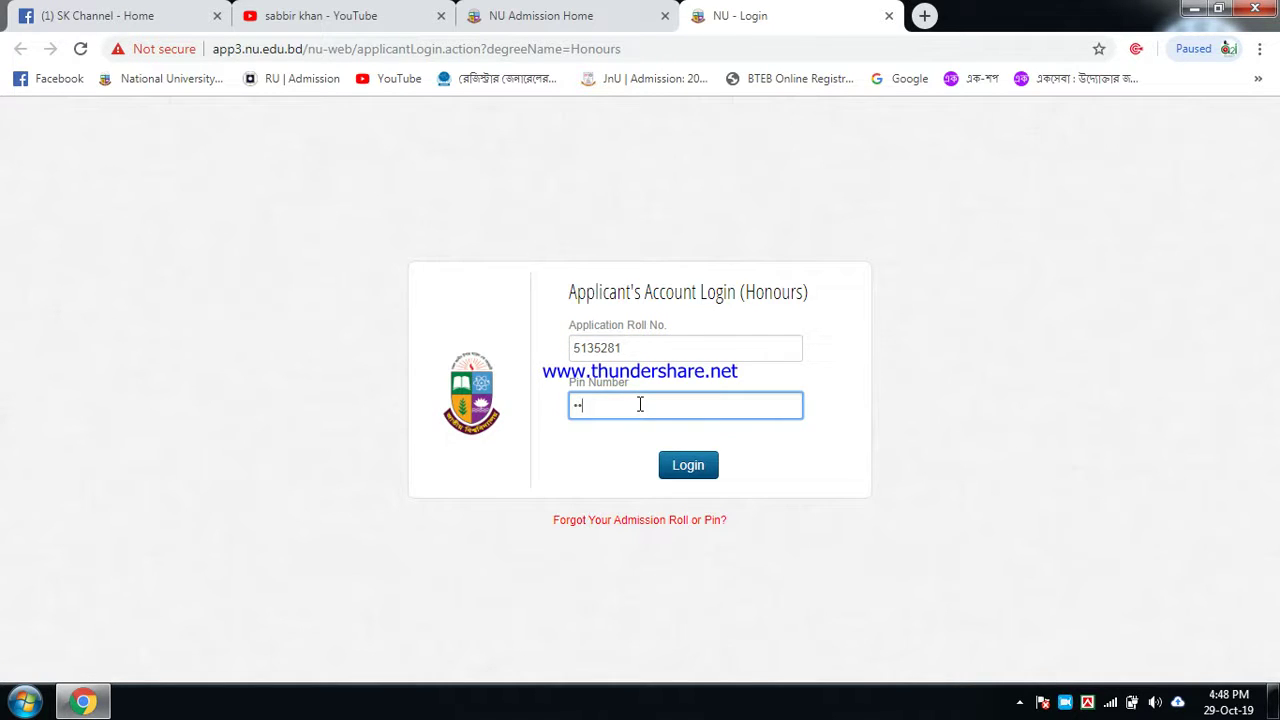
pyautogui.write('••••')
pyautogui.click(683, 474)
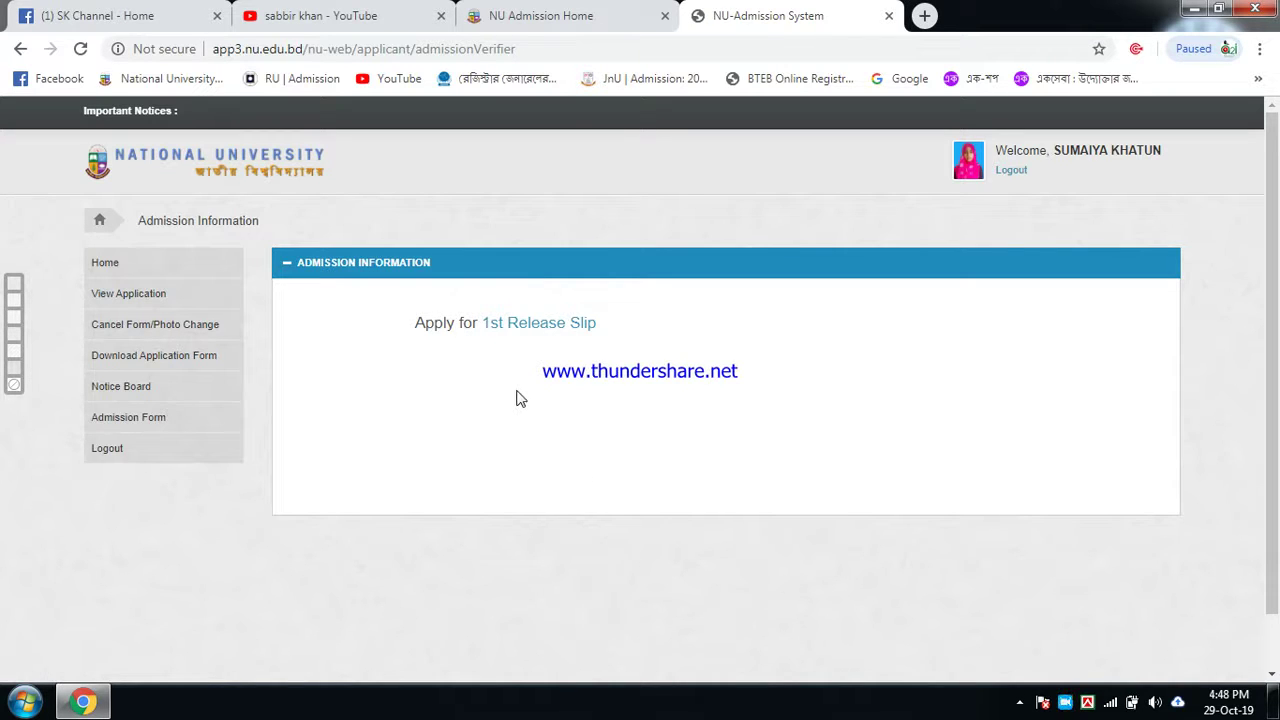
# Step: Start the 1st Release Slip with RAJSHAHI, Bogra and Govt. Azizul Haque College as first choice
pyautogui.click(535, 328)
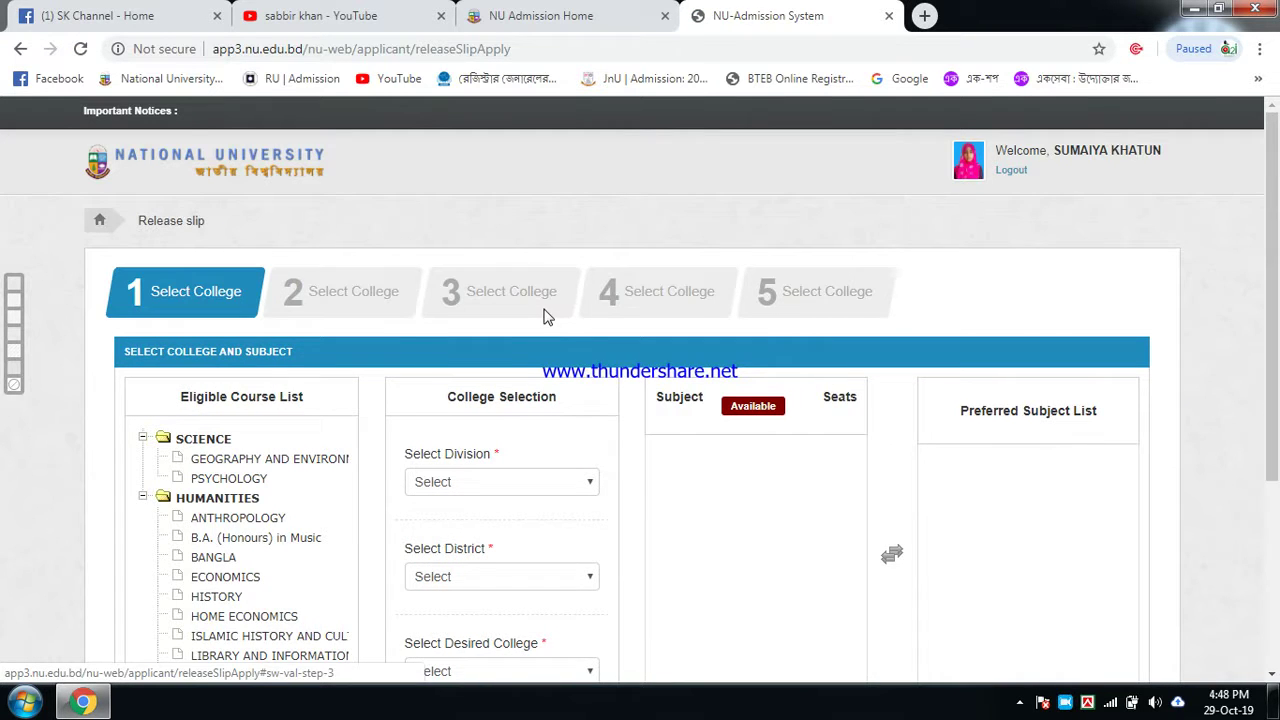
pyautogui.scroll(-1, 545, 316)
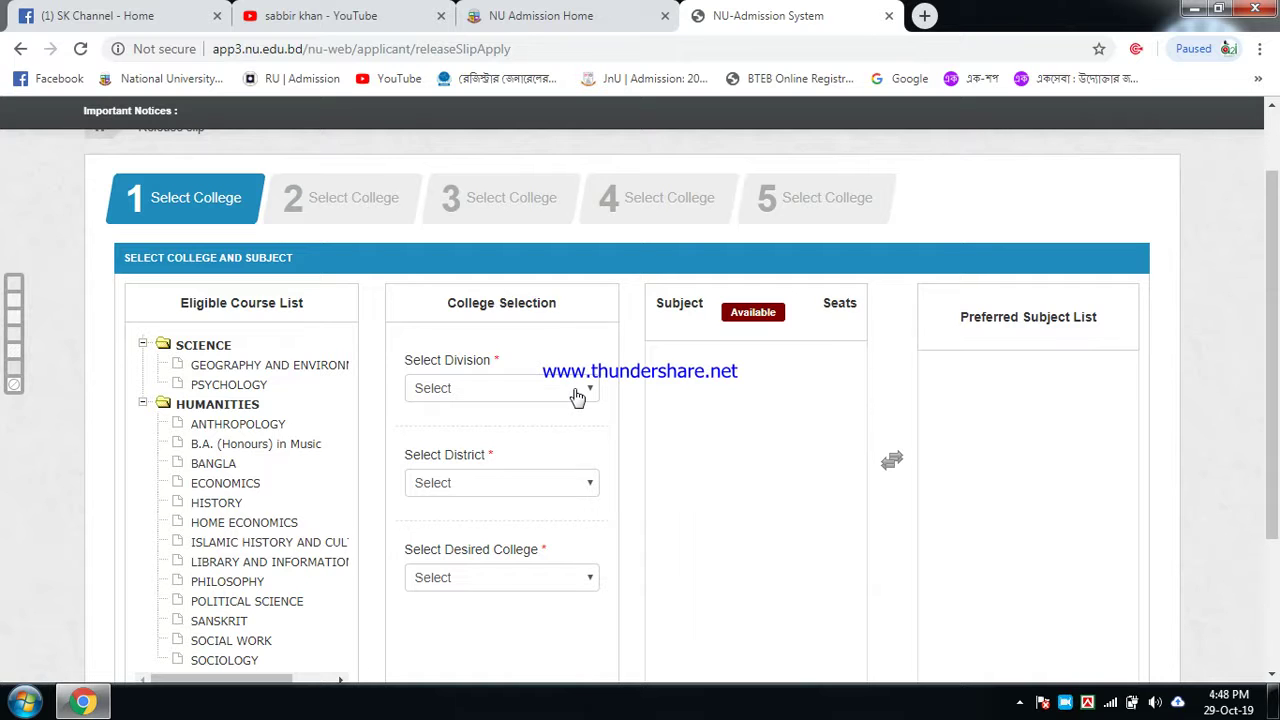
pyautogui.click(577, 397)
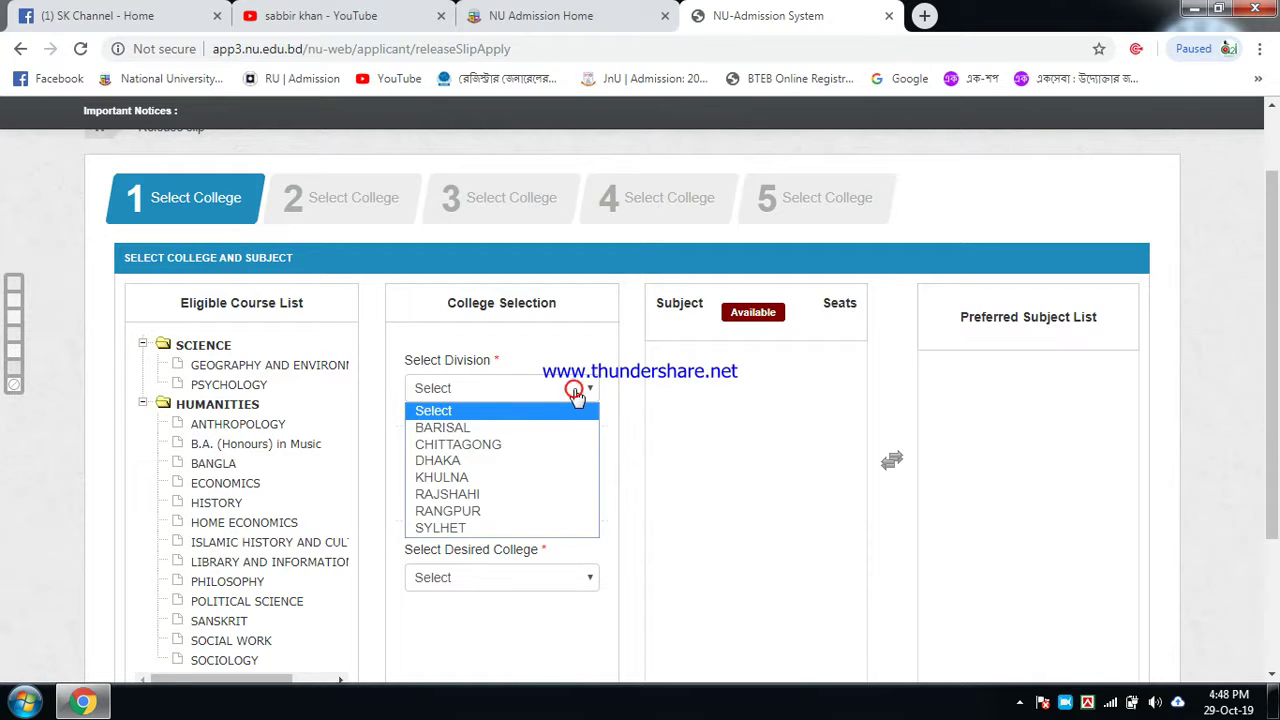
pyautogui.click(465, 498)
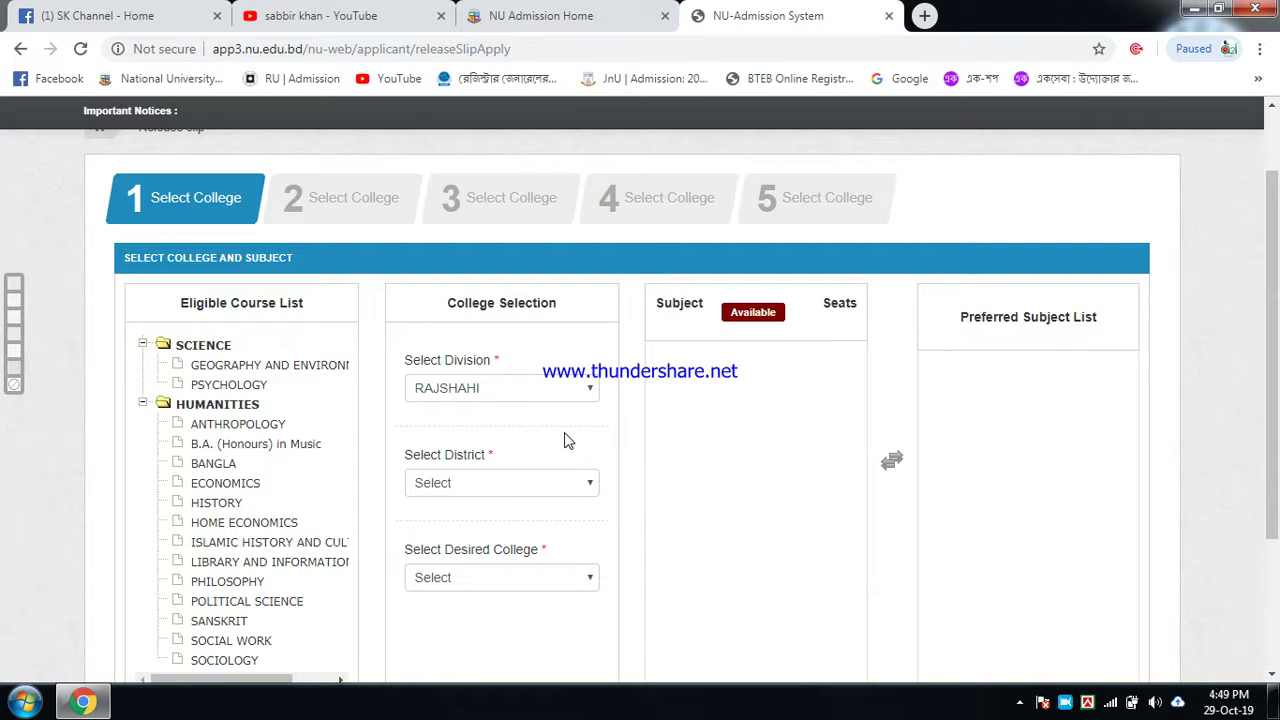
pyautogui.scroll(-2, 566, 437)
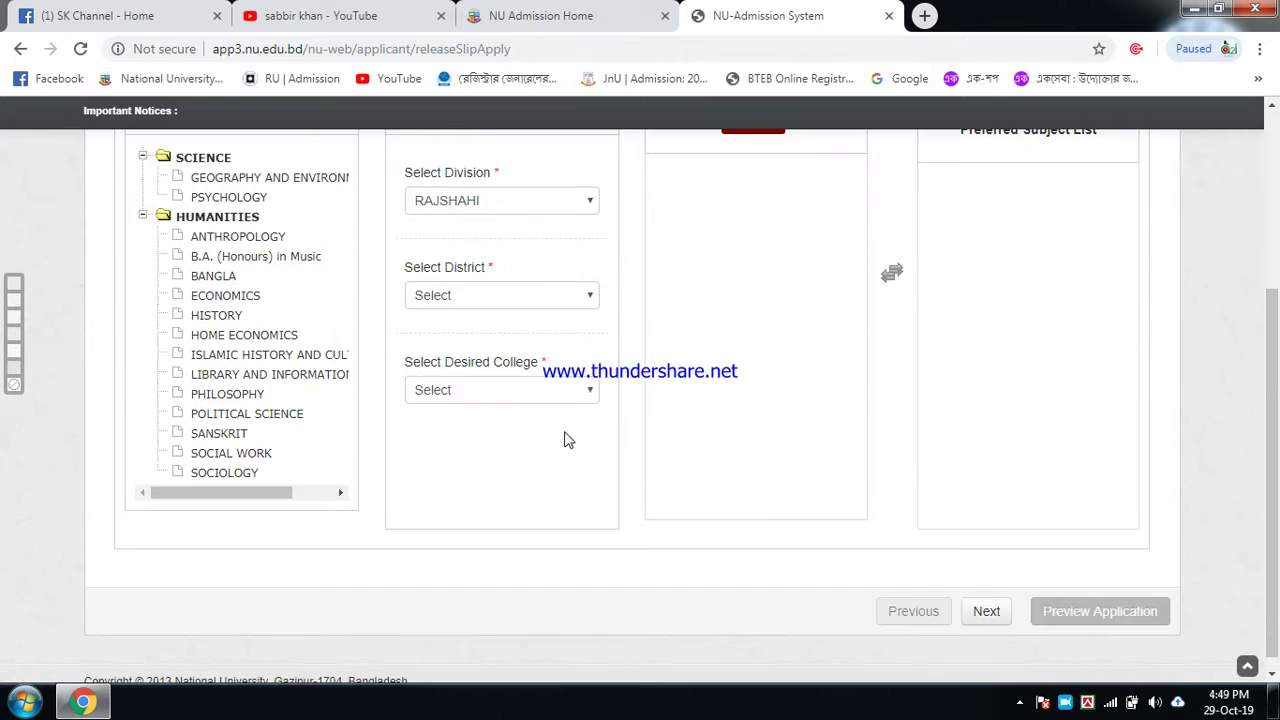
pyautogui.scroll(1, 566, 435)
pyautogui.click(581, 398)
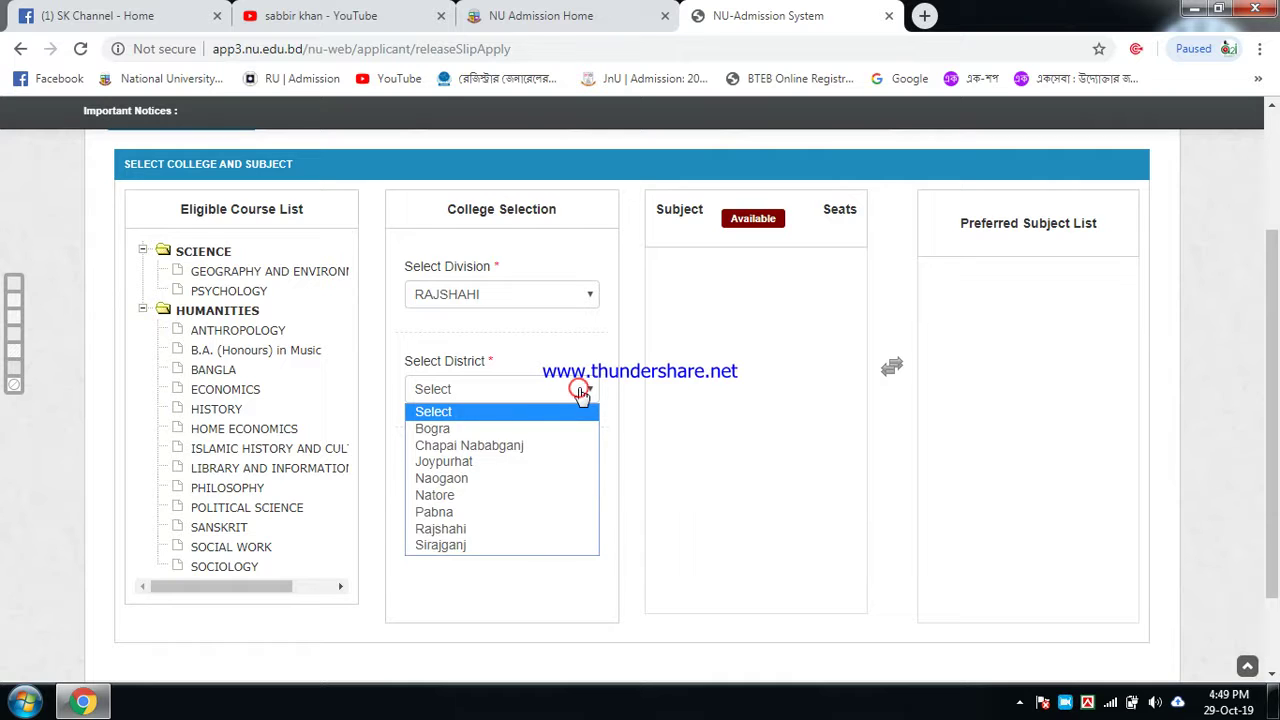
pyautogui.click(447, 432)
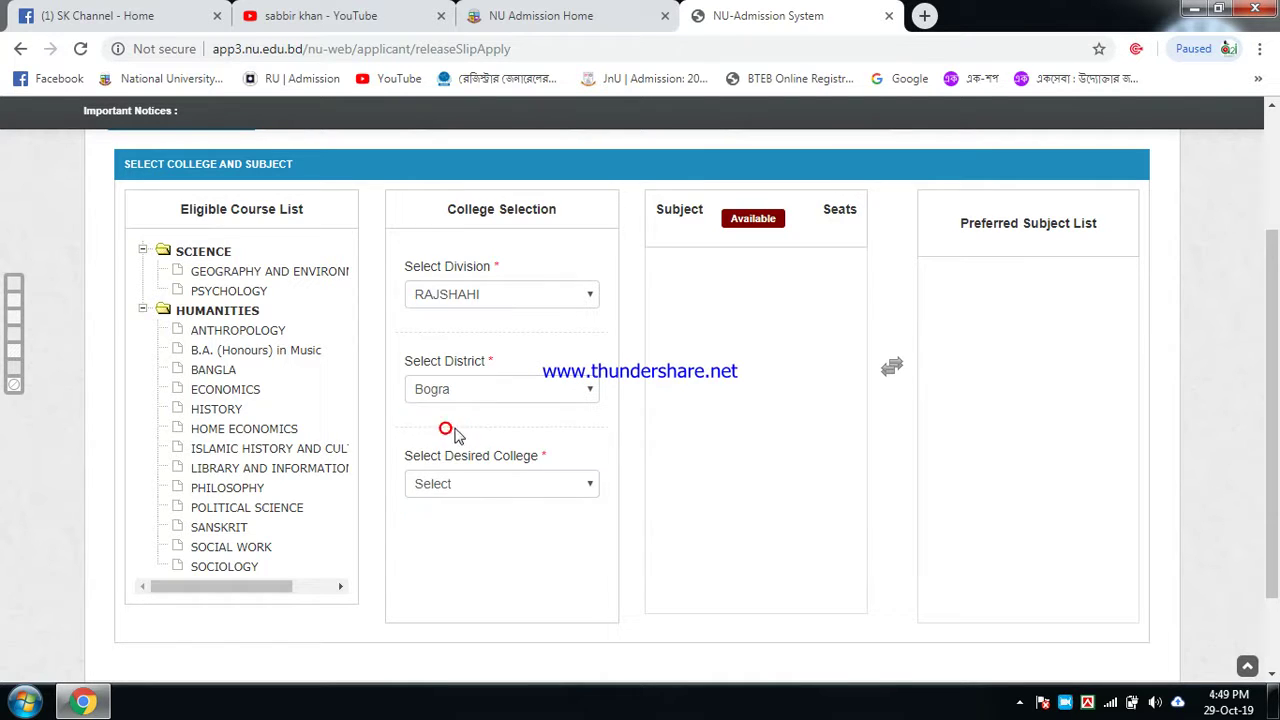
pyautogui.click(563, 486)
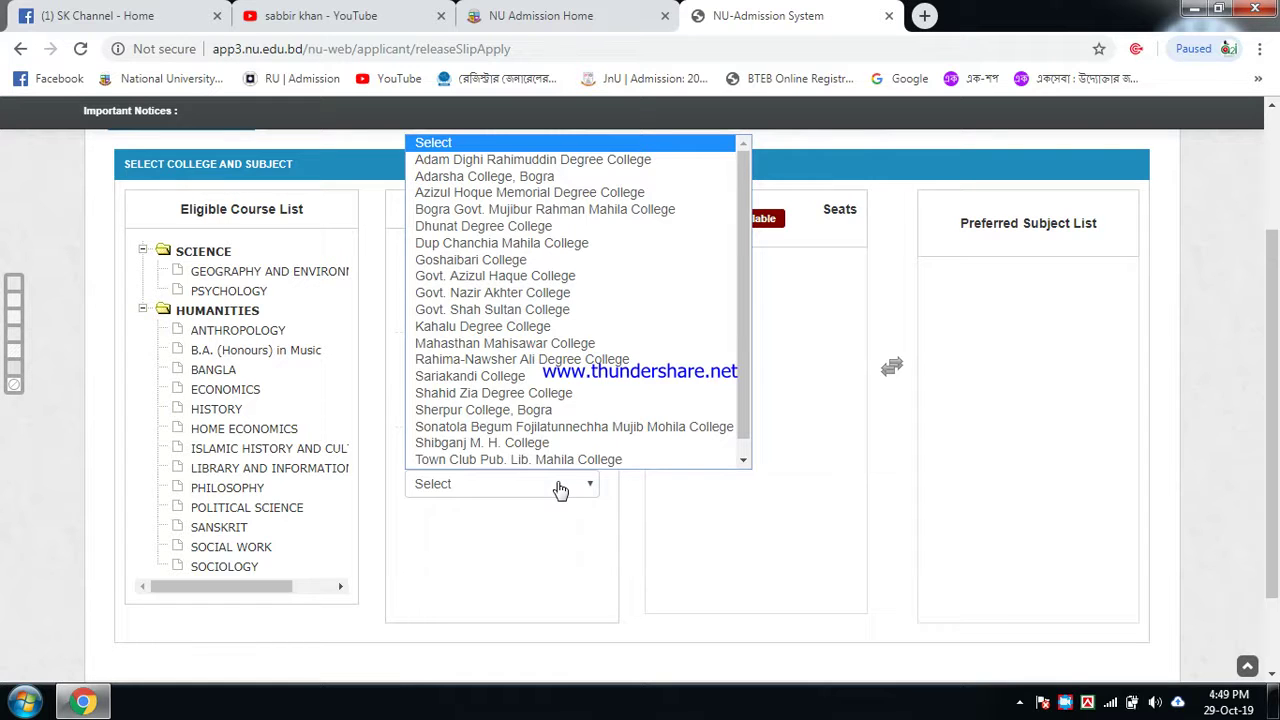
pyautogui.scroll(-1, 489, 291)
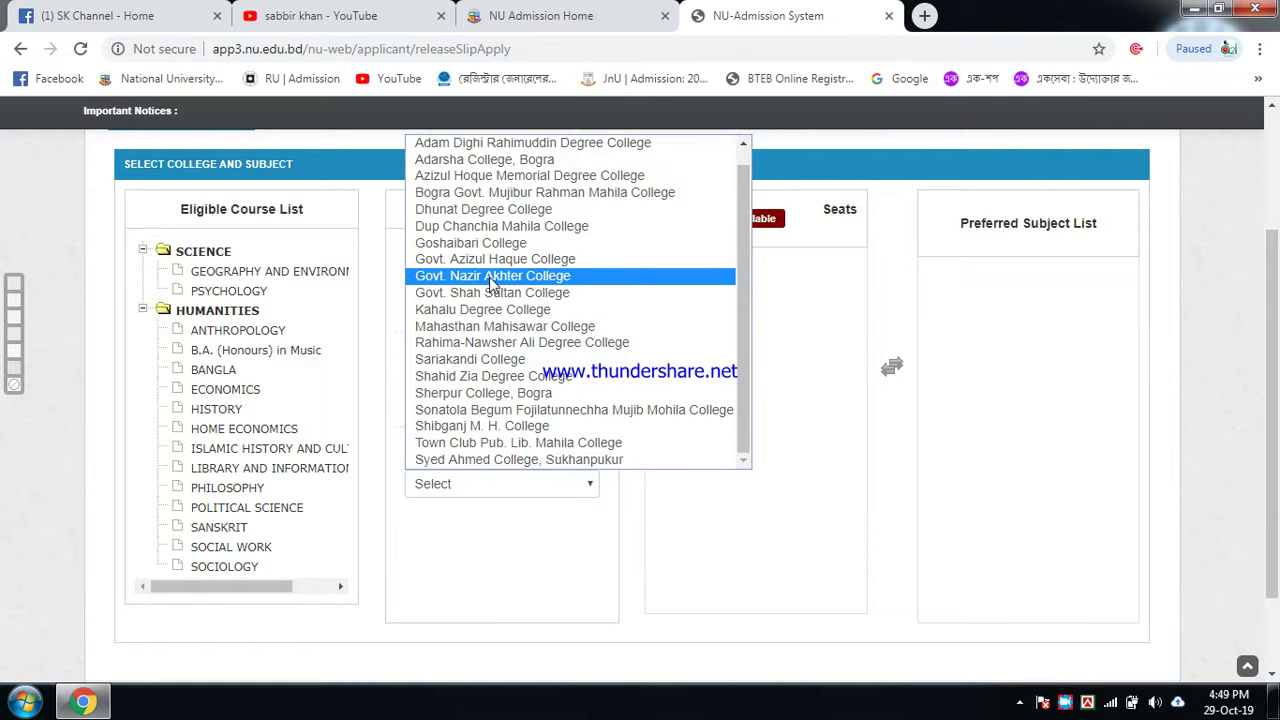
pyautogui.click(497, 263)
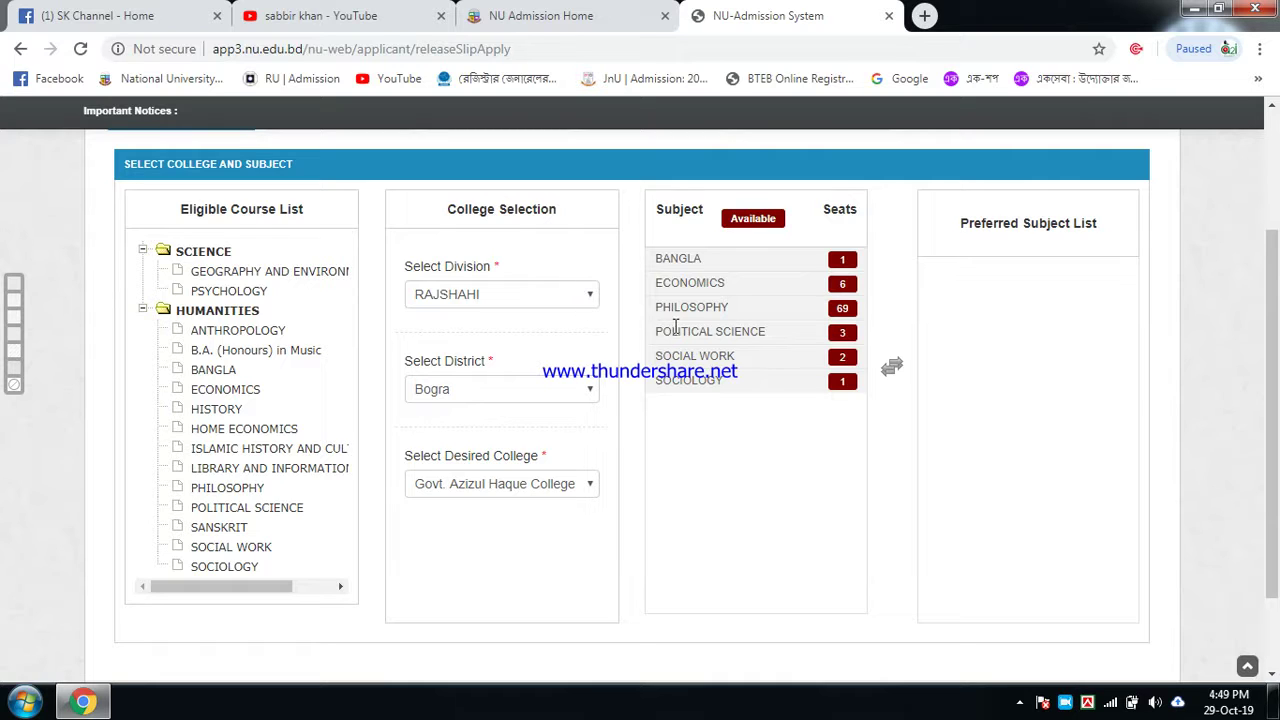
# Step: Add PHILOSOPHY, POLITICAL SCIENCE and SOCIAL WORK, in order, to the Preferred Subject List
pyautogui.doubleClick(693, 307)
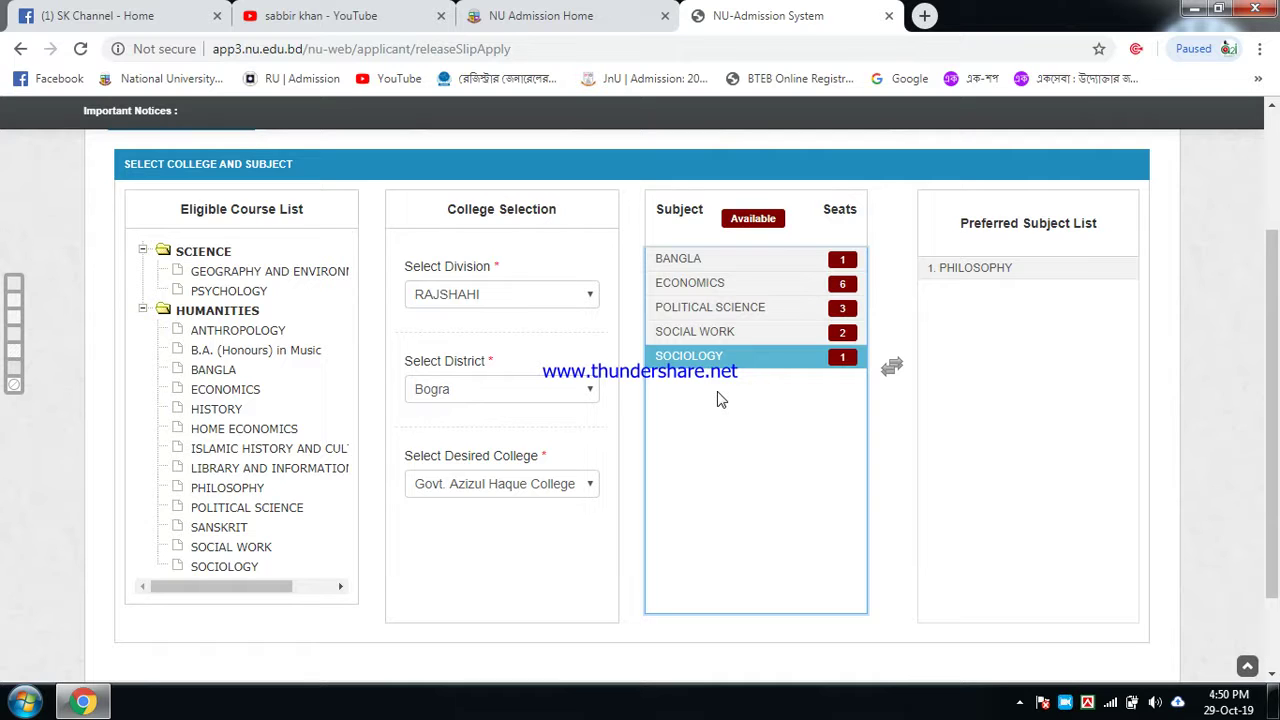
pyautogui.click(729, 312)
pyautogui.click(722, 357)
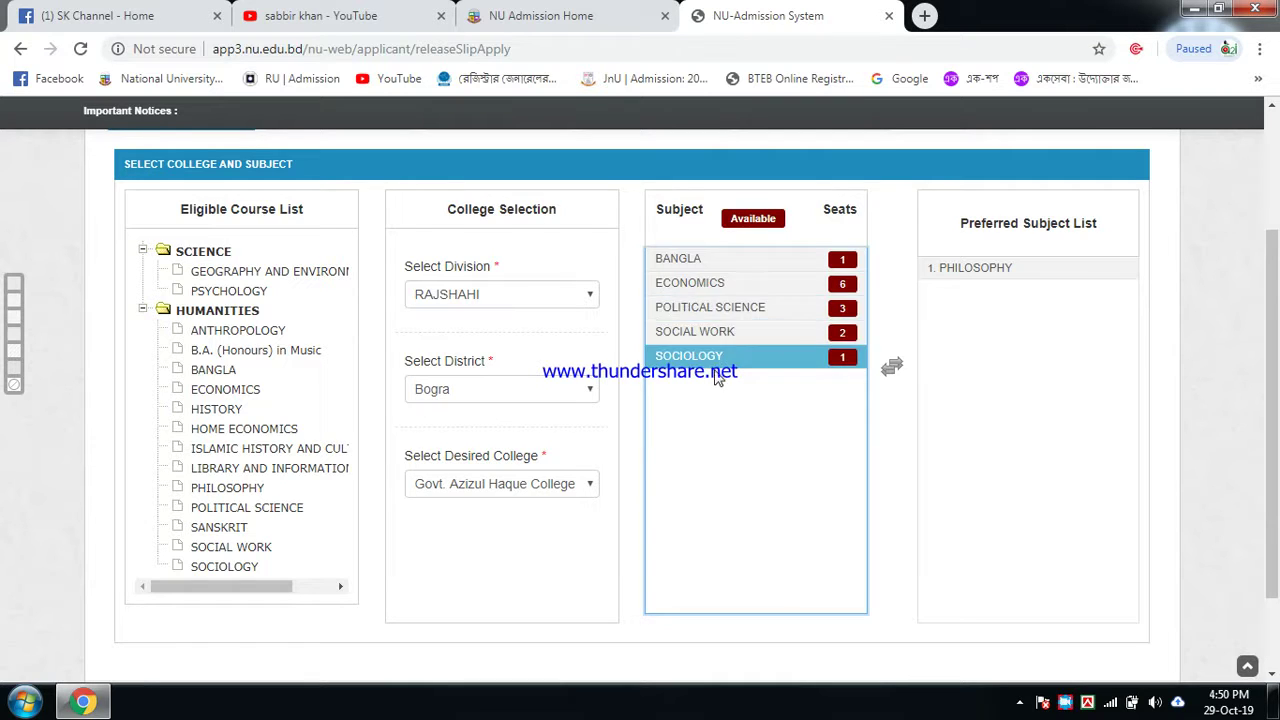
pyautogui.click(712, 310)
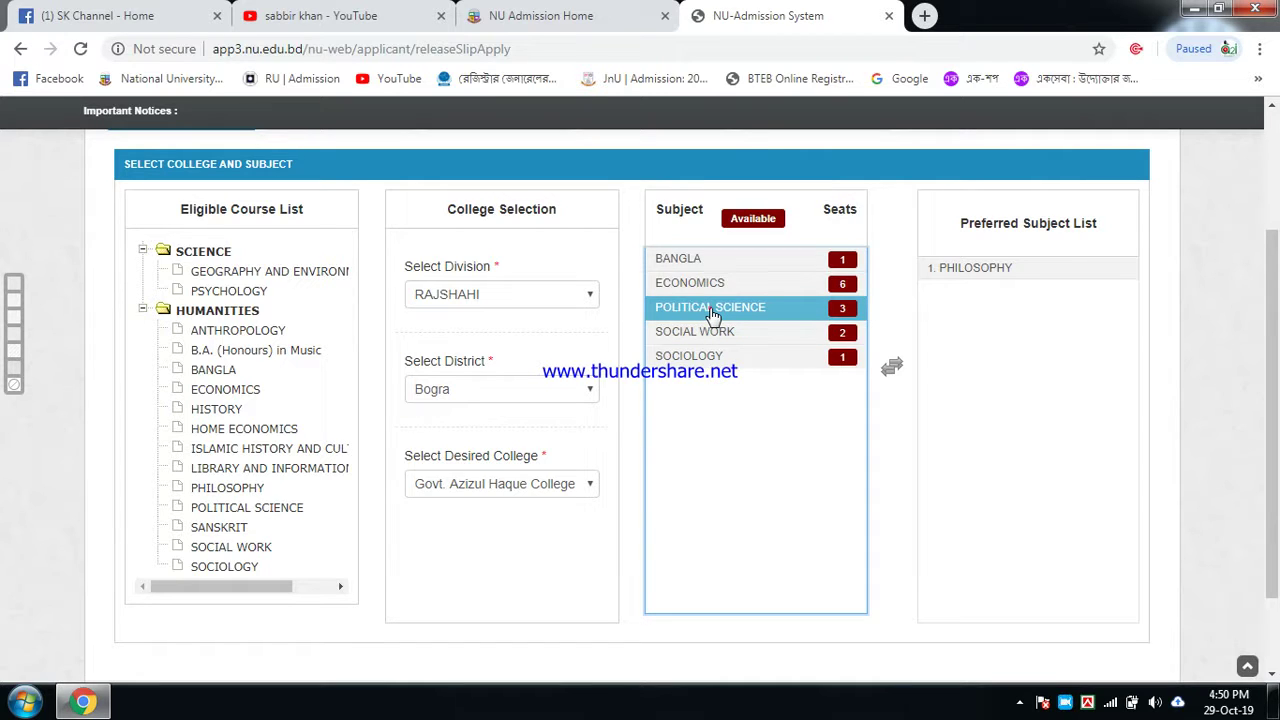
pyautogui.doubleClick(712, 310)
pyautogui.click(708, 307)
pyautogui.doubleClick(706, 307)
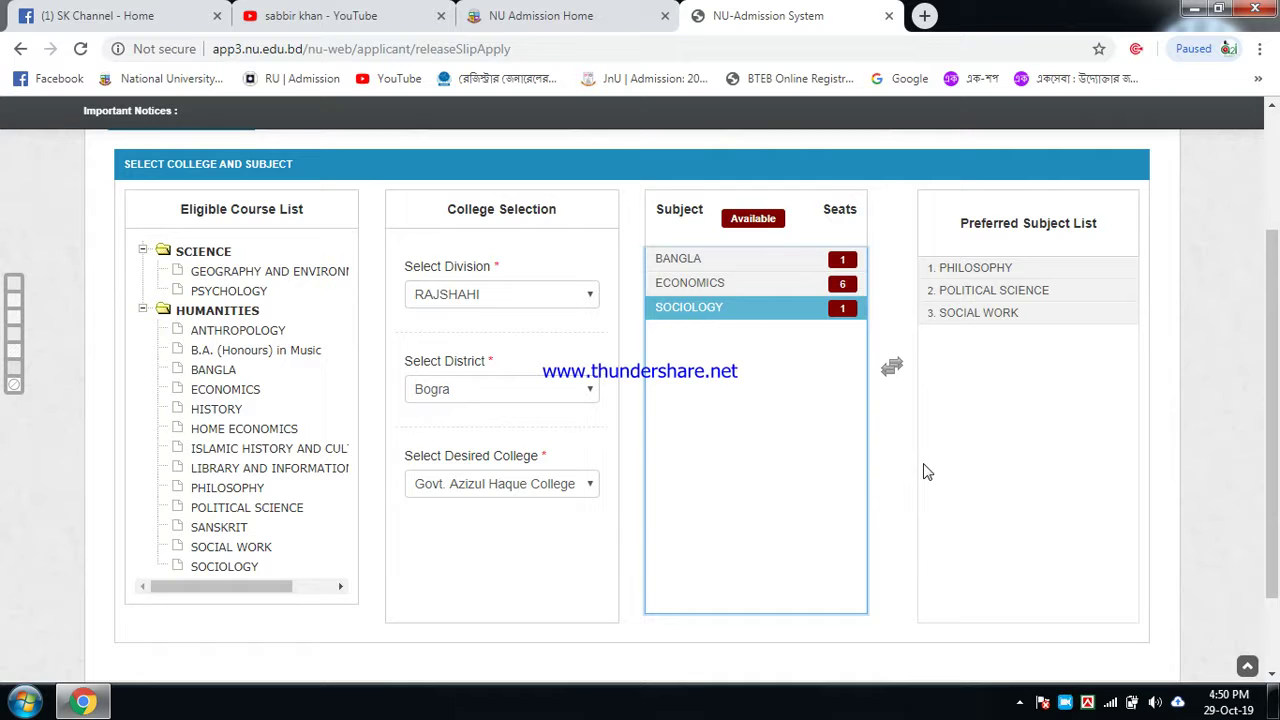
pyautogui.scroll(-1, 938, 460)
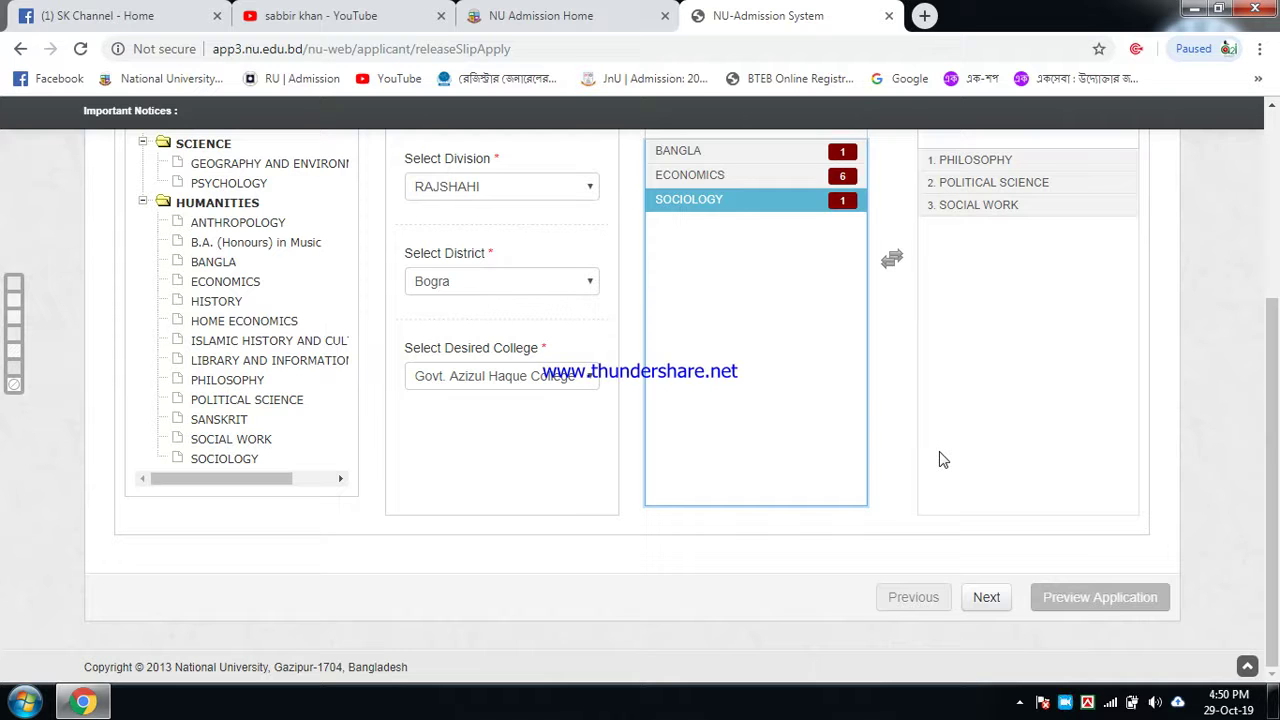
pyautogui.scroll(2, 942, 459)
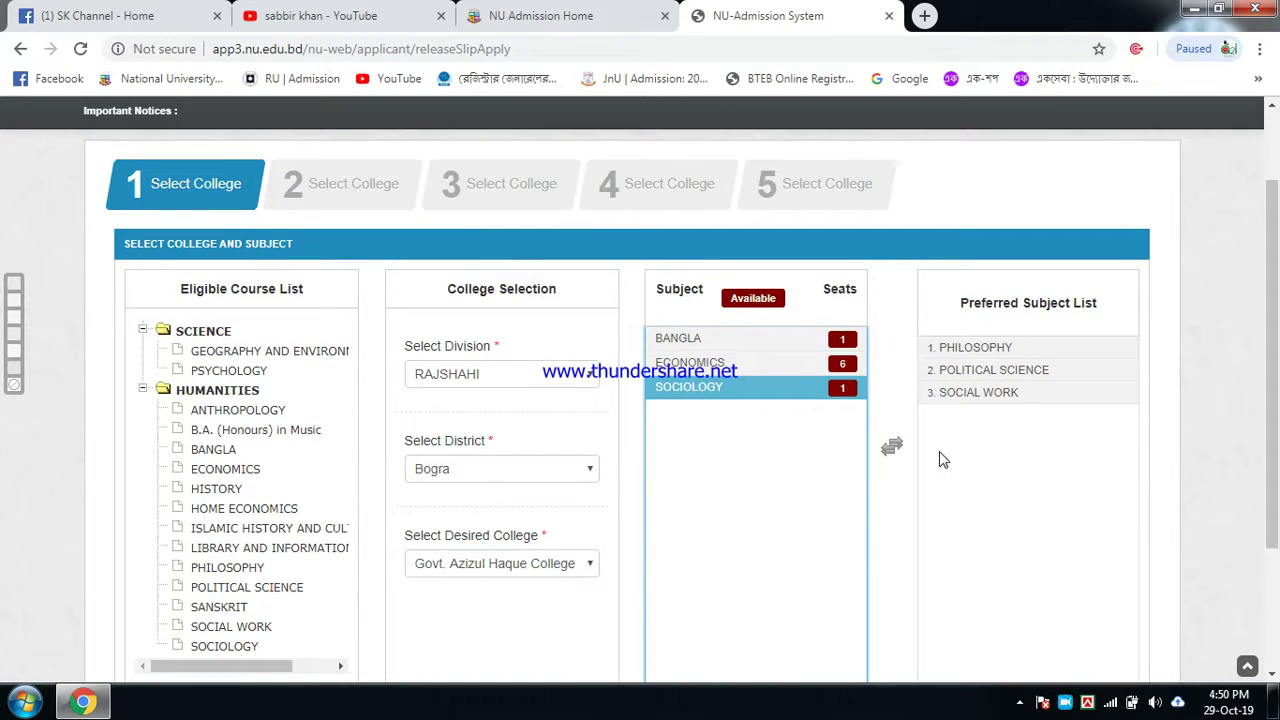
pyautogui.click(719, 339)
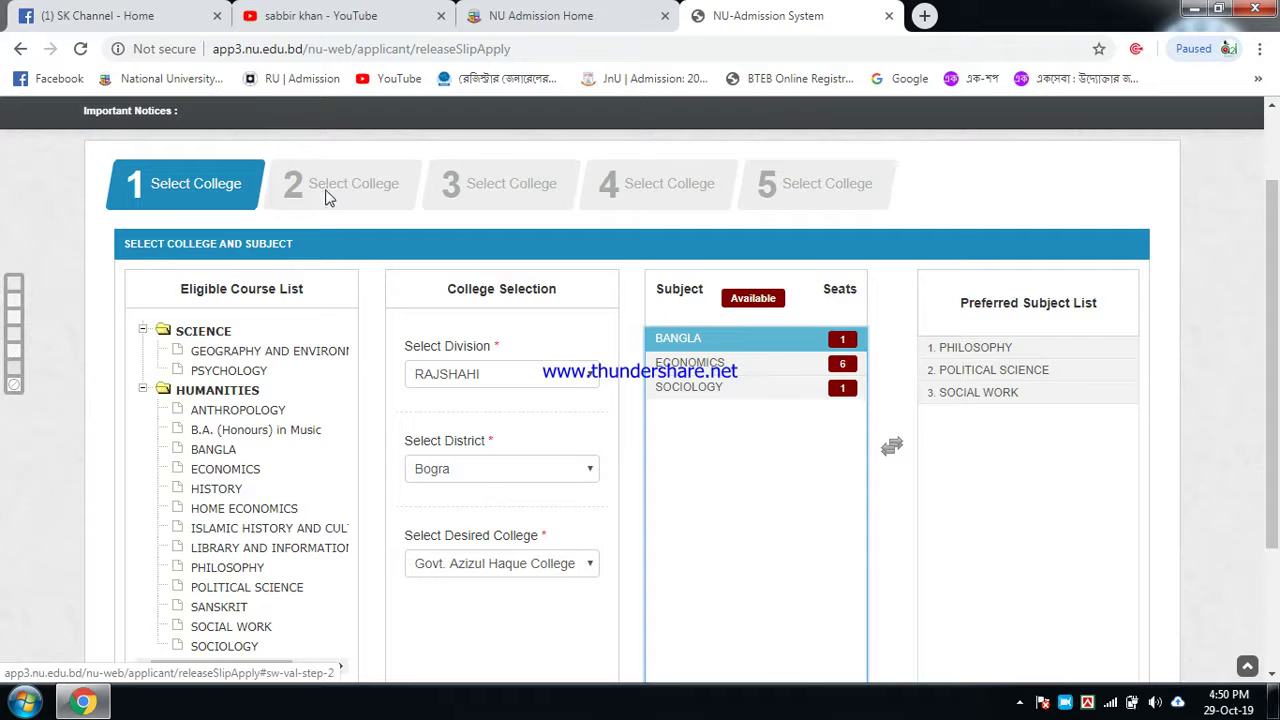
pyautogui.scroll(-2, 905, 235)
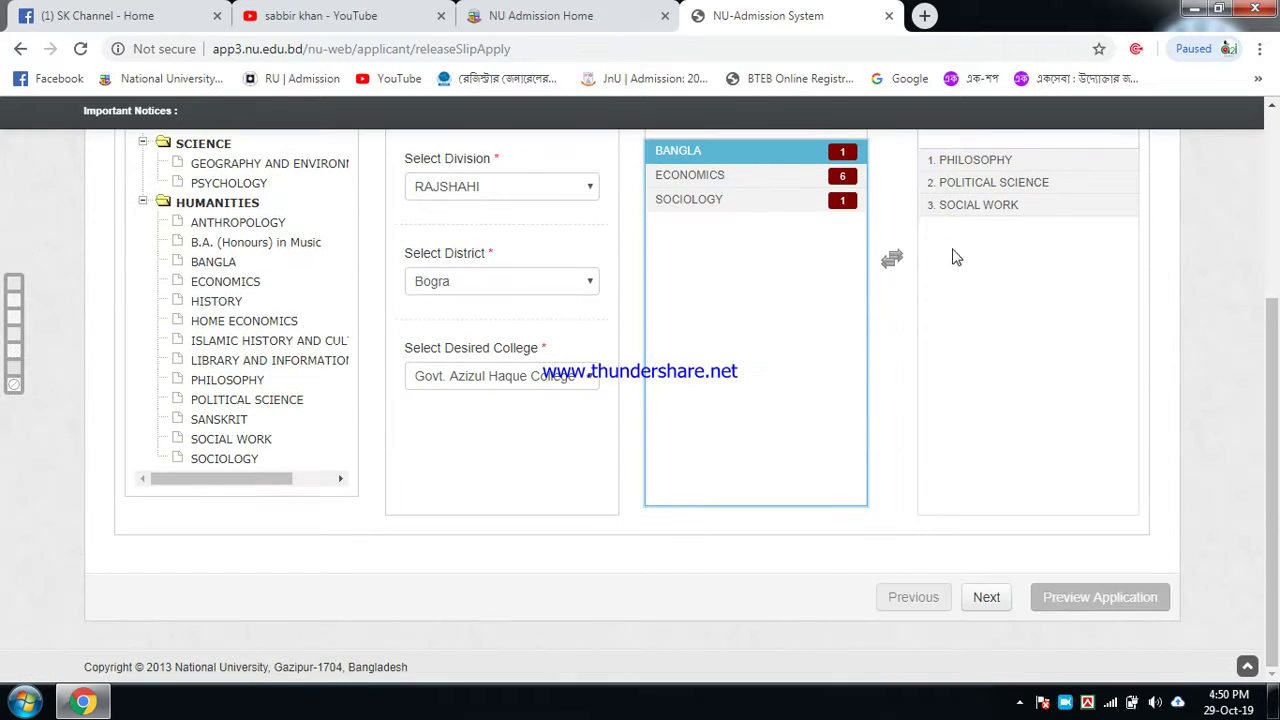
# Step: Move to choice 2 and select RAJSHAHI, Bogra and Bogra Govt. Mujibur Rahman Mahila College
pyautogui.click(987, 601)
pyautogui.scroll(2, 1012, 554)
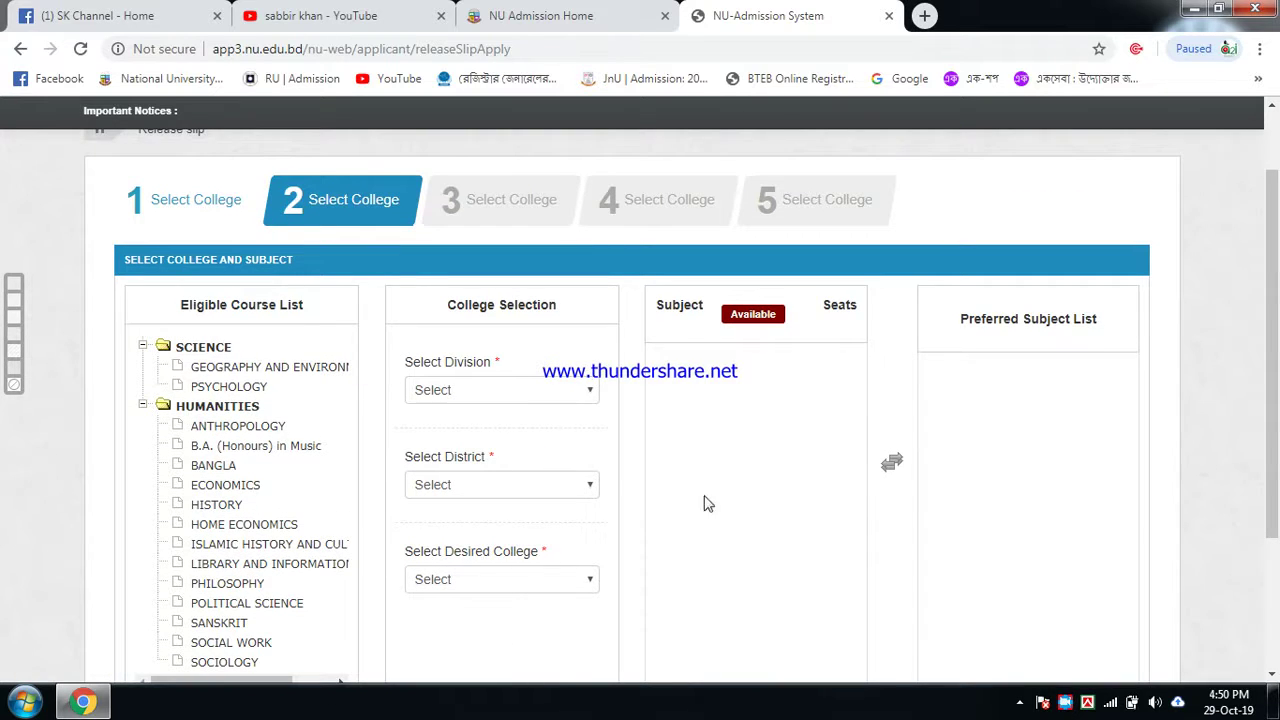
pyautogui.click(578, 392)
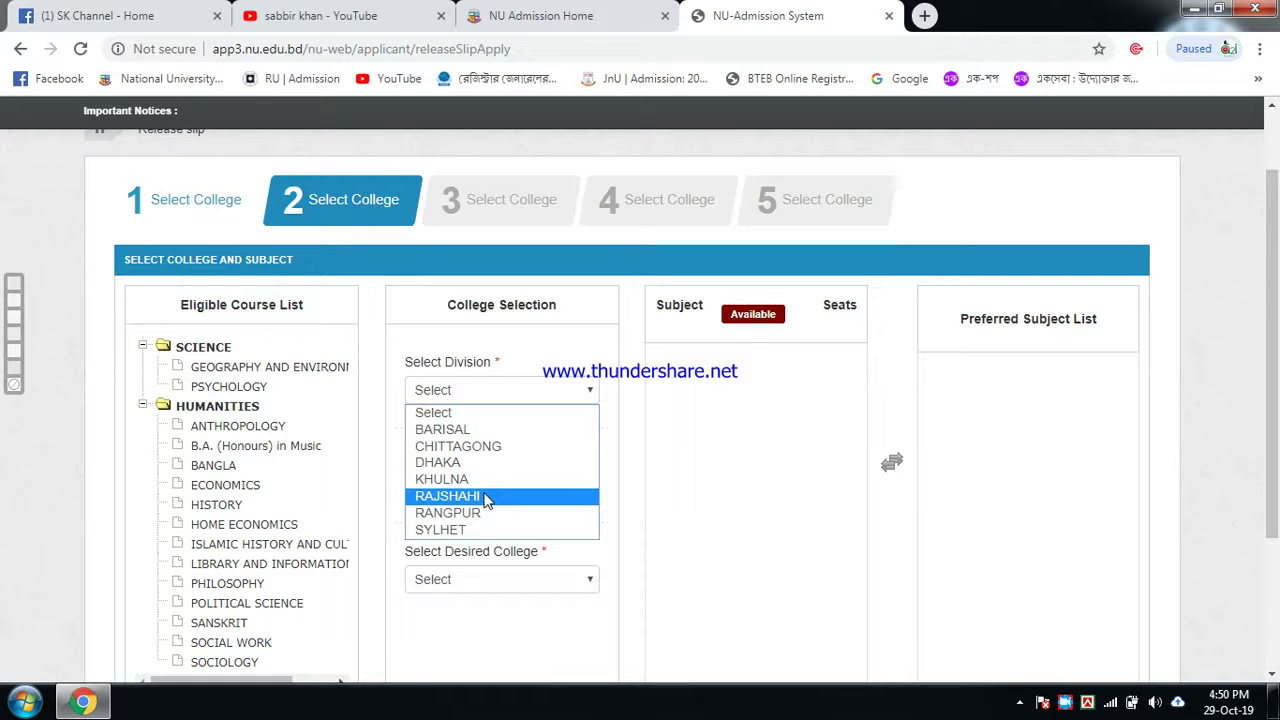
pyautogui.click(485, 497)
pyautogui.scroll(-1, 550, 440)
pyautogui.click(592, 392)
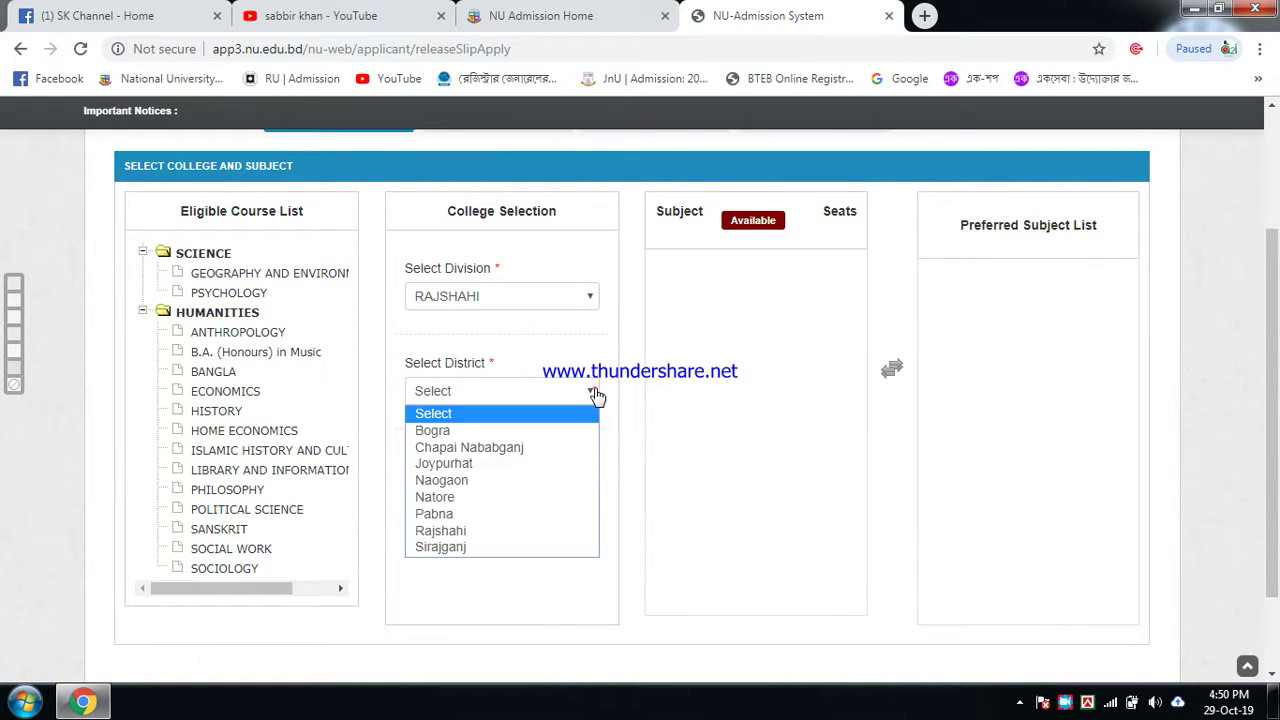
pyautogui.click(447, 430)
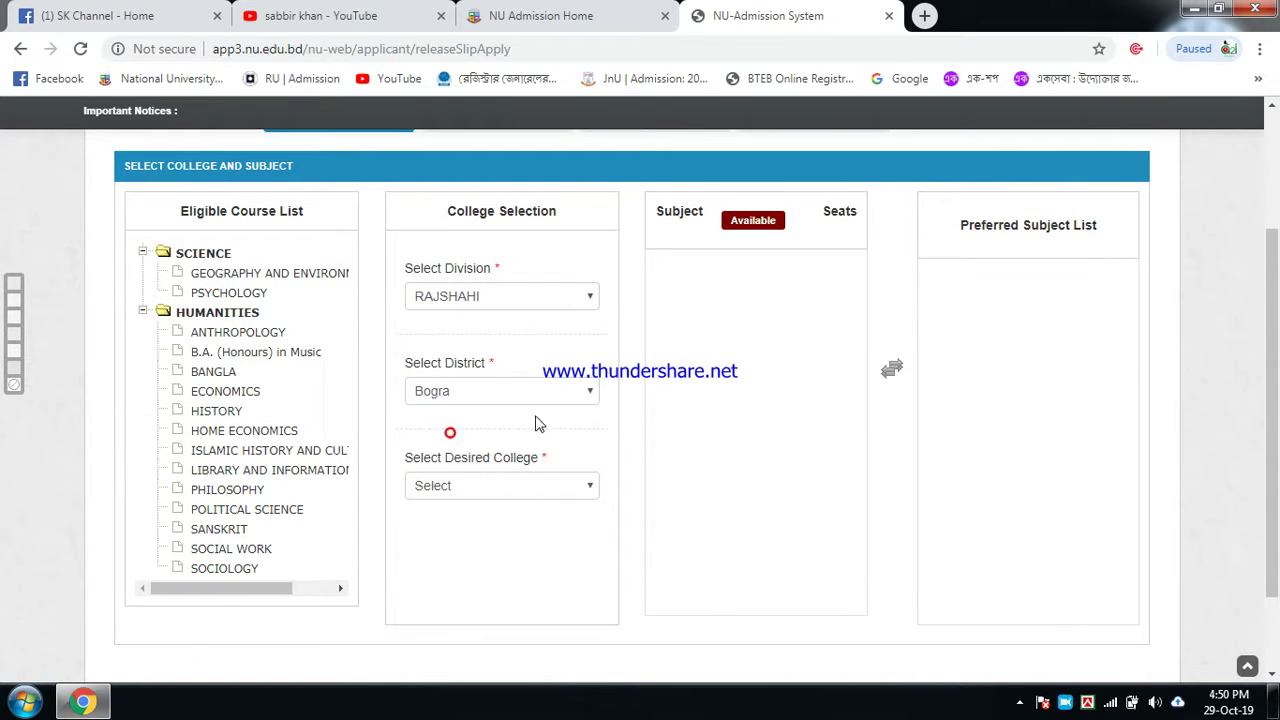
pyautogui.click(523, 488)
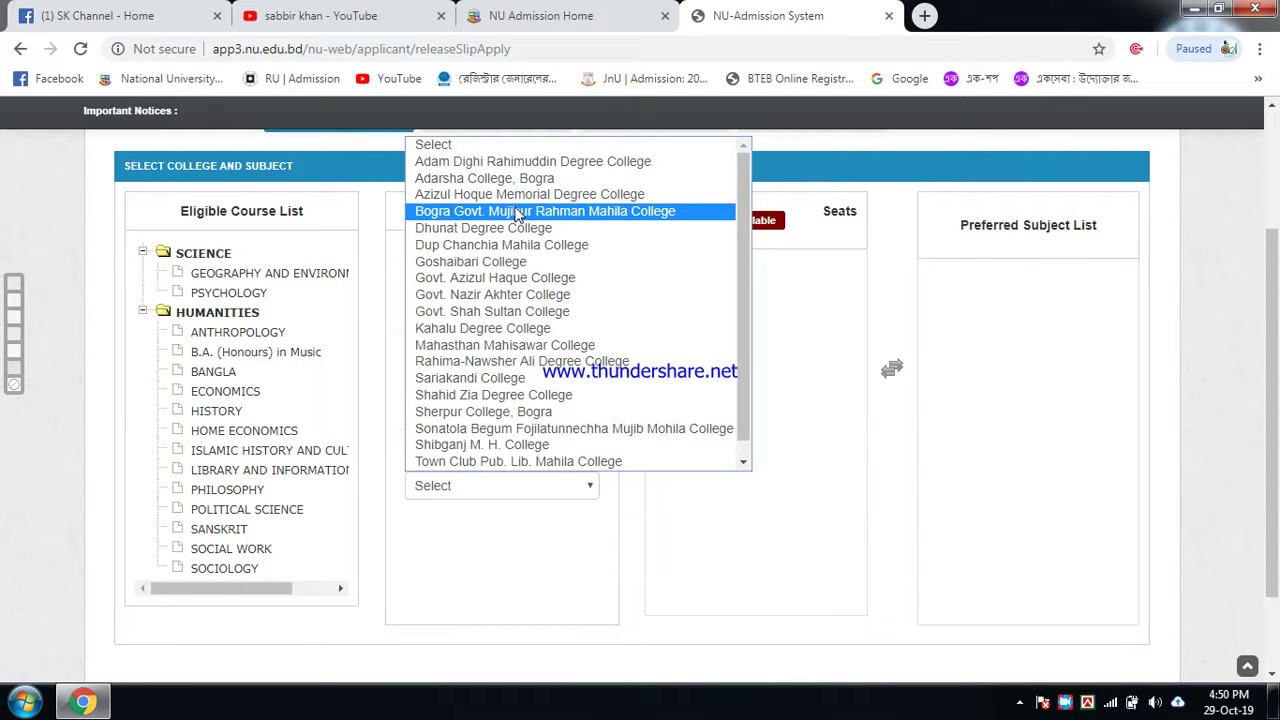
pyautogui.click(512, 210)
# Step: Prefer BANGLA and PHILOSOPHY for this college and proceed to choice 3
pyautogui.click(688, 334)
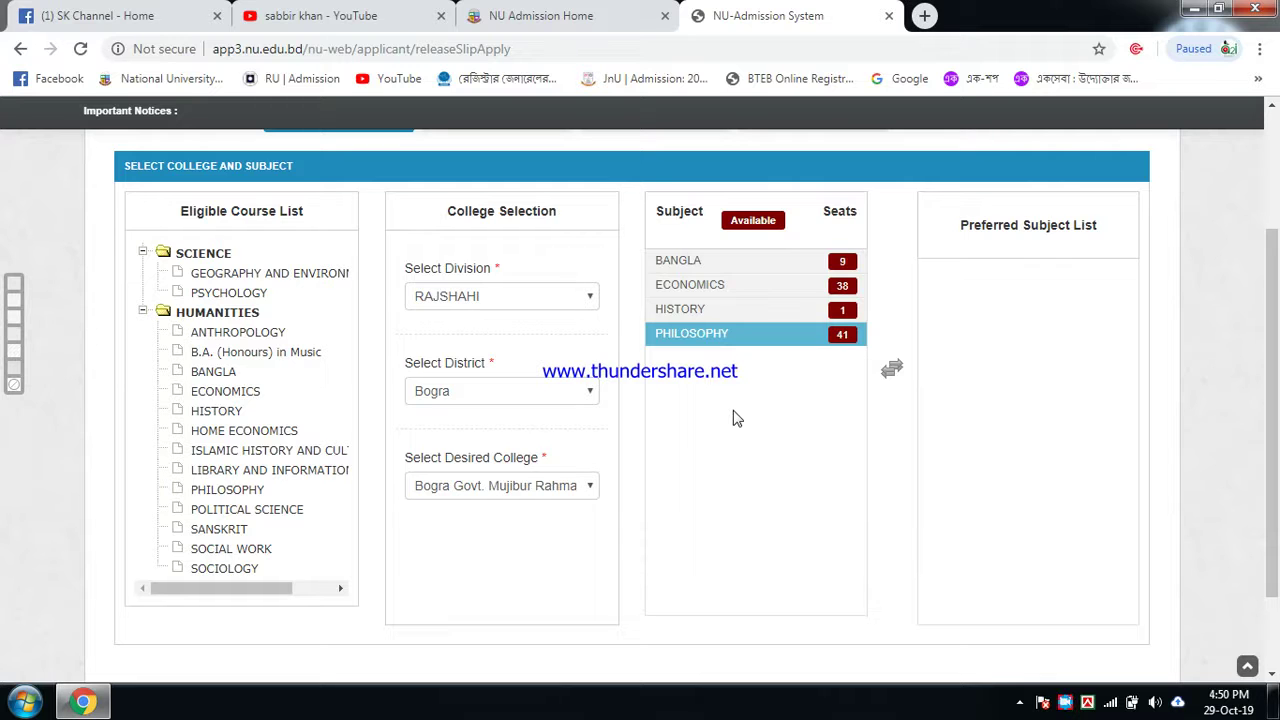
pyautogui.doubleClick(730, 262)
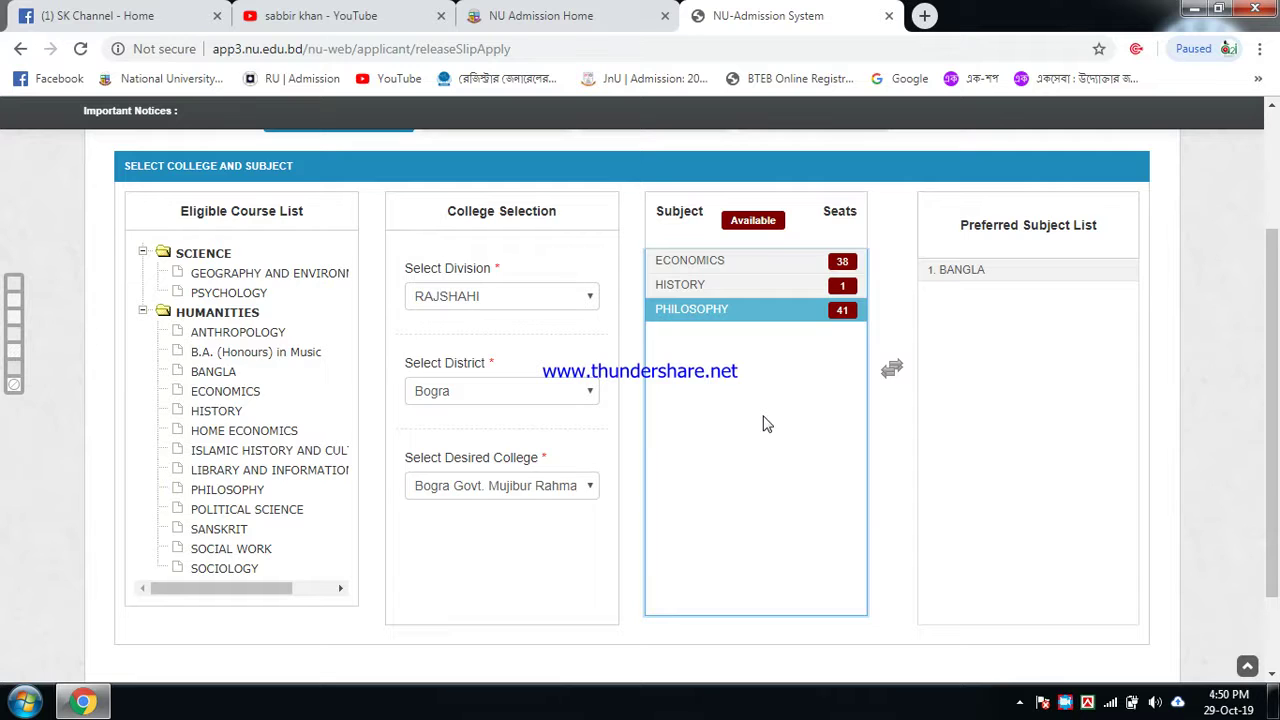
pyautogui.doubleClick(727, 310)
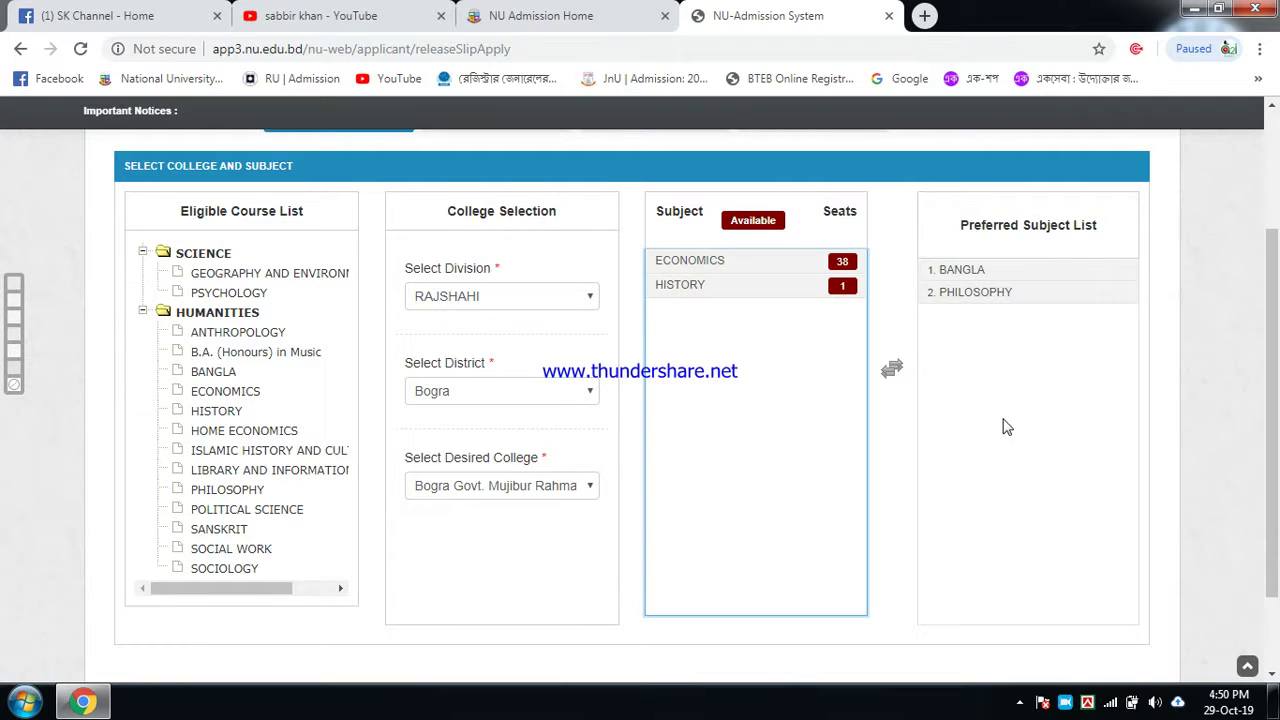
pyautogui.scroll(-1, 1005, 427)
pyautogui.click(987, 597)
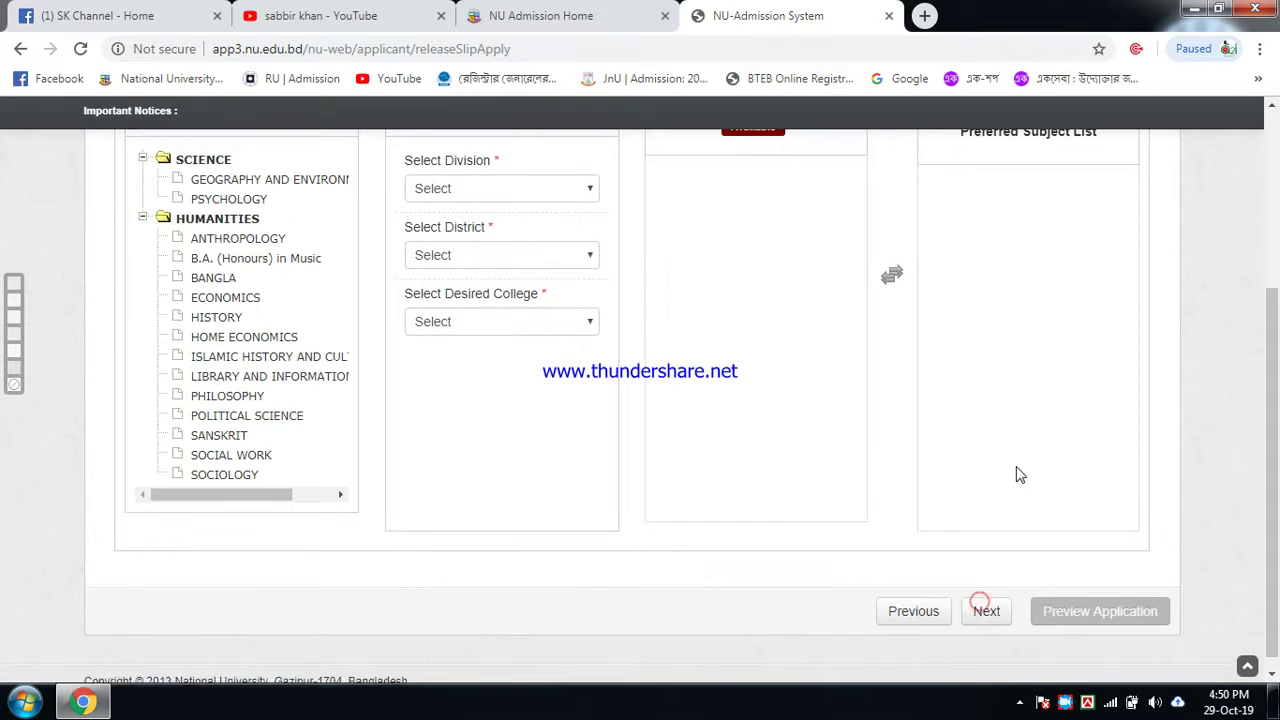
# Step: Select RAJSHAHI, Bogra and Govt. Shah Sultan College for college choice 3
pyautogui.scroll(-1, 760, 400)
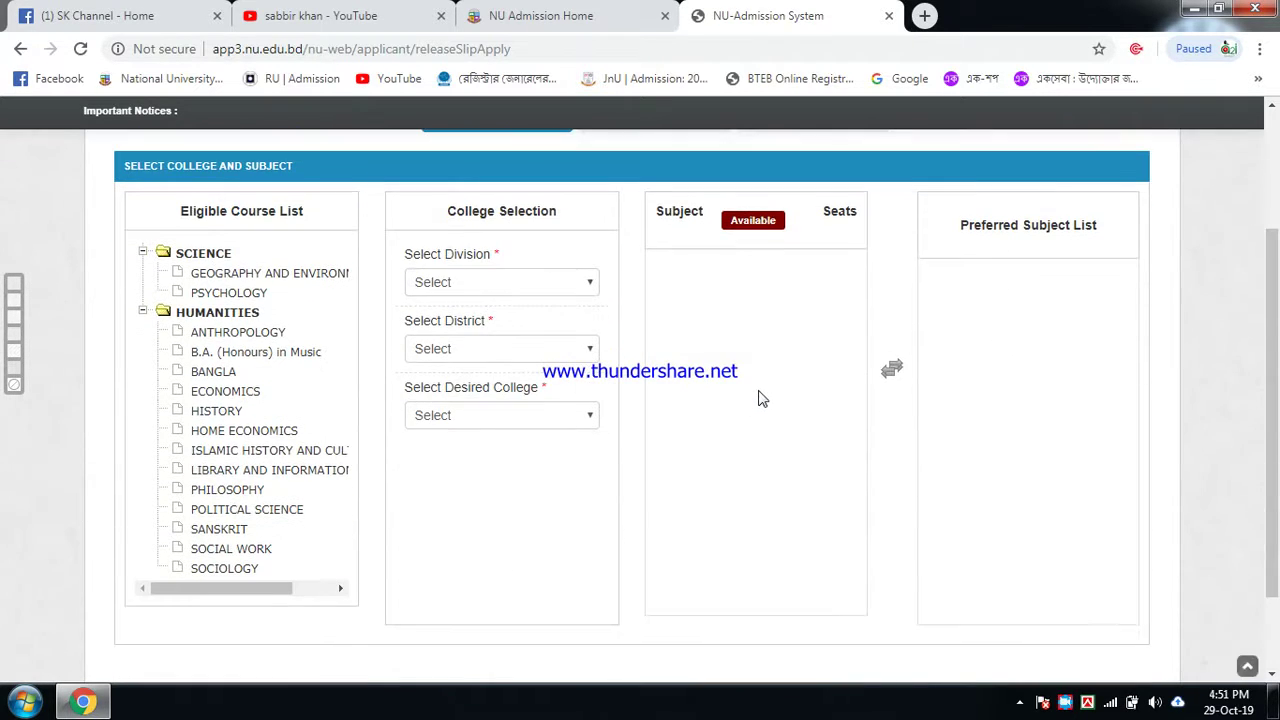
pyautogui.click(570, 292)
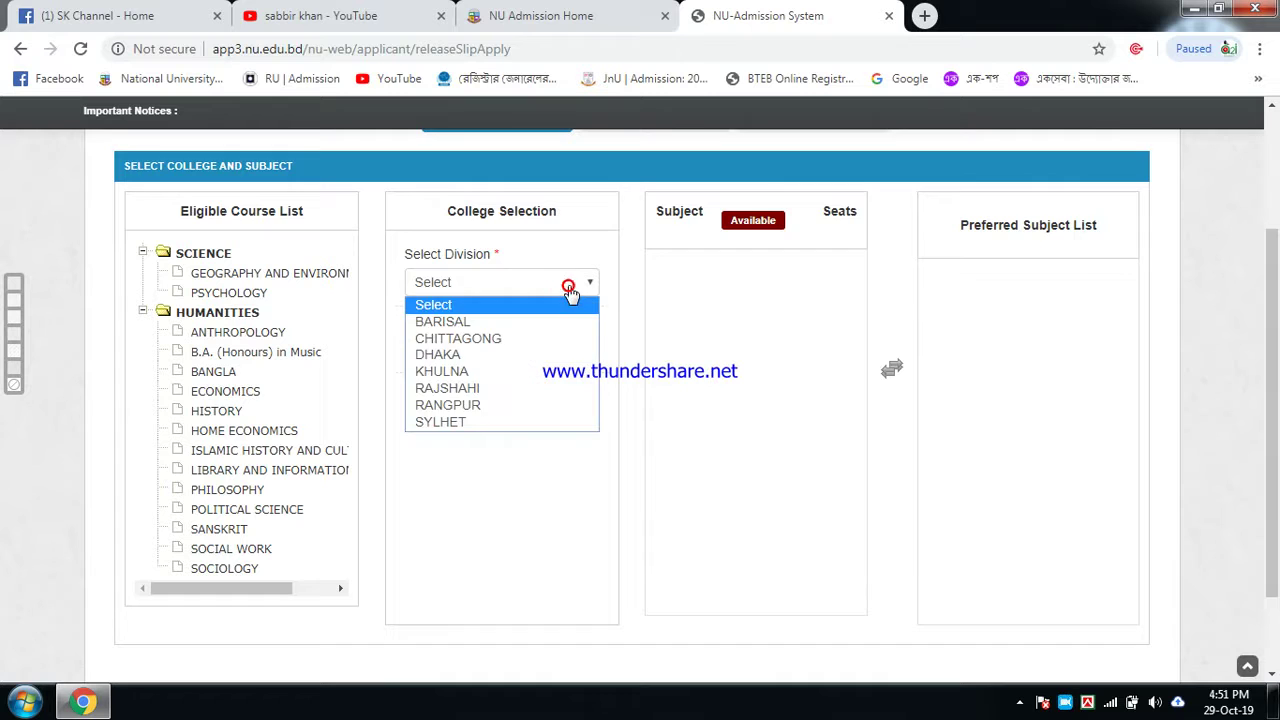
pyautogui.click(472, 388)
pyautogui.click(537, 350)
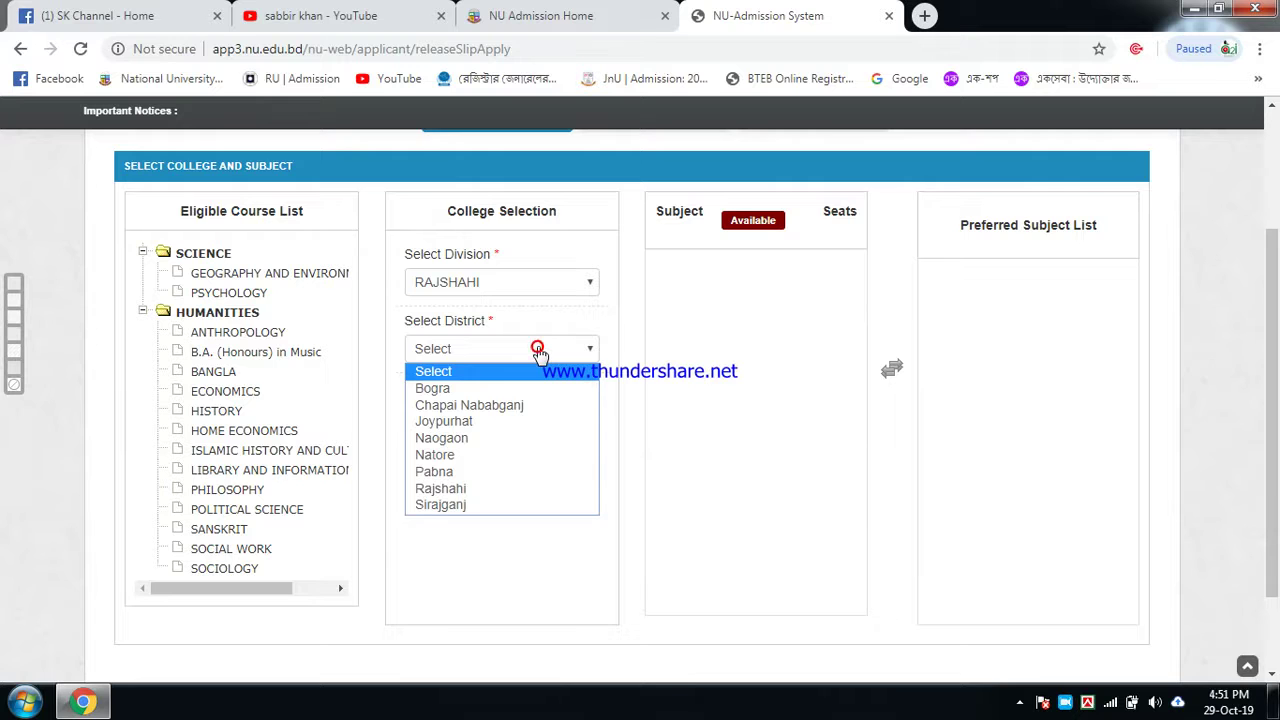
pyautogui.click(440, 388)
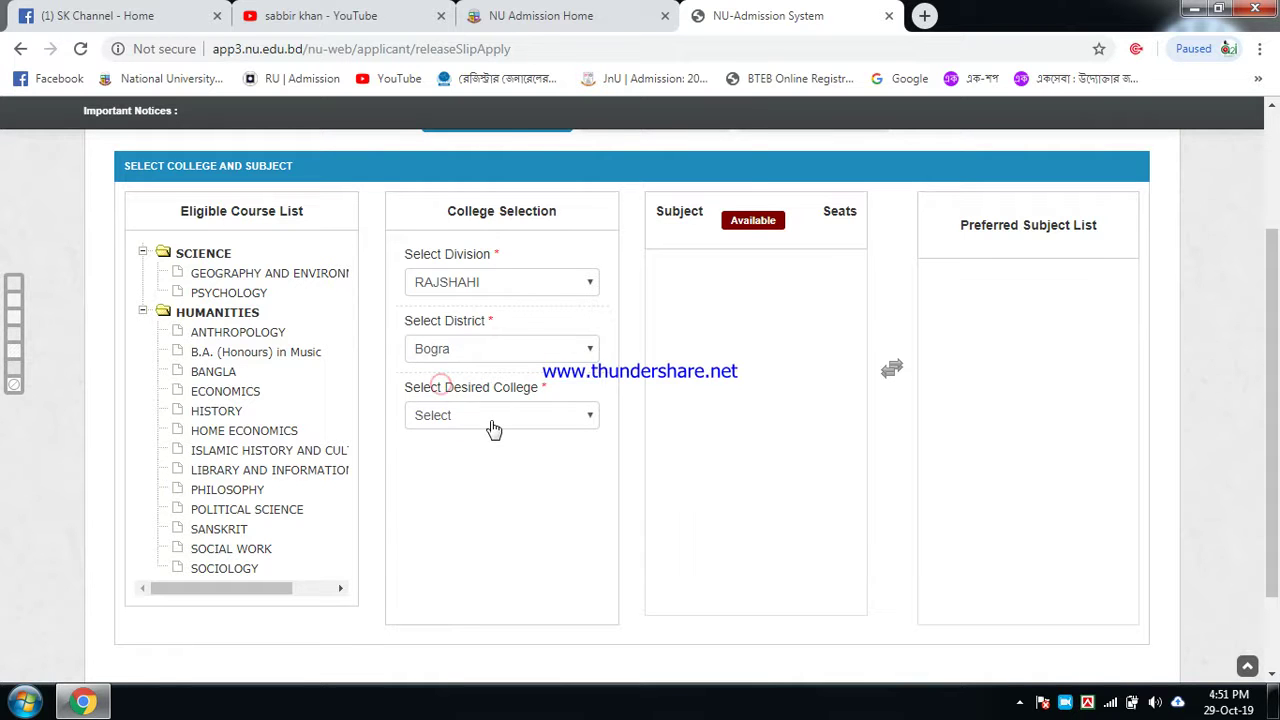
pyautogui.click(491, 425)
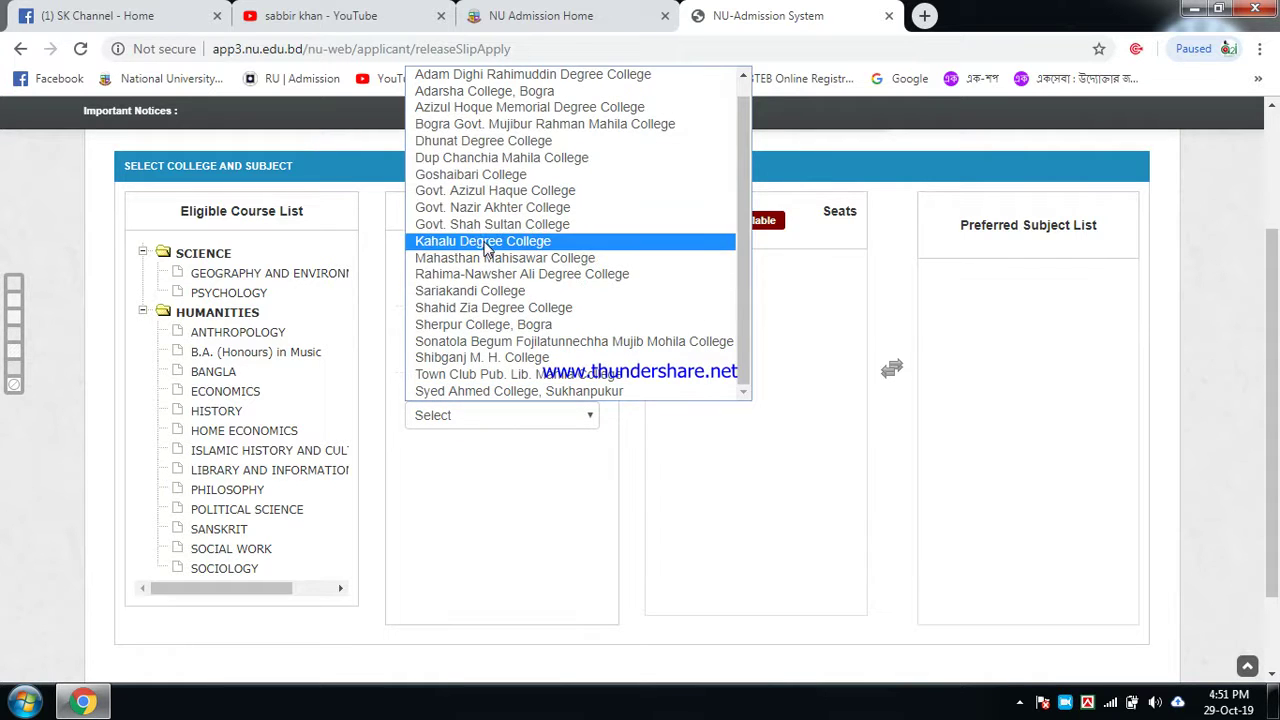
pyautogui.click(475, 229)
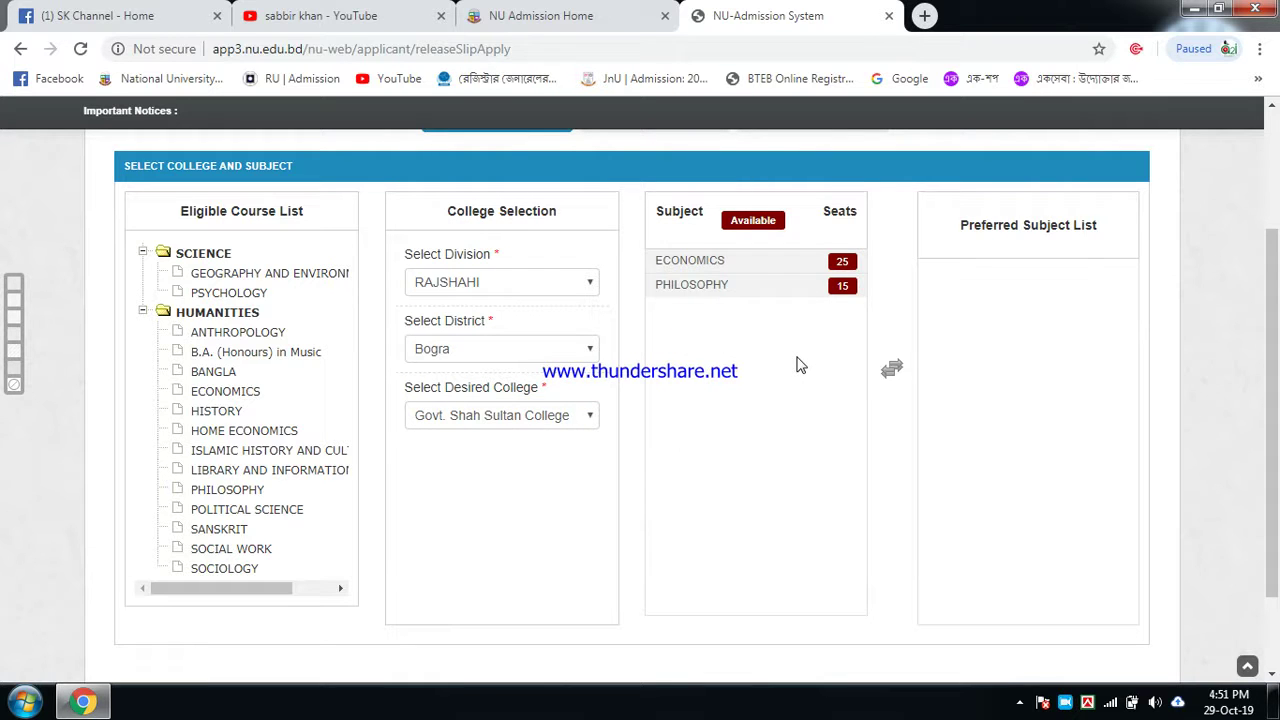
# Step: Add PHILOSOPHY as the preferred subject and continue to choice 4
pyautogui.click(727, 290)
pyautogui.doubleClick(727, 290)
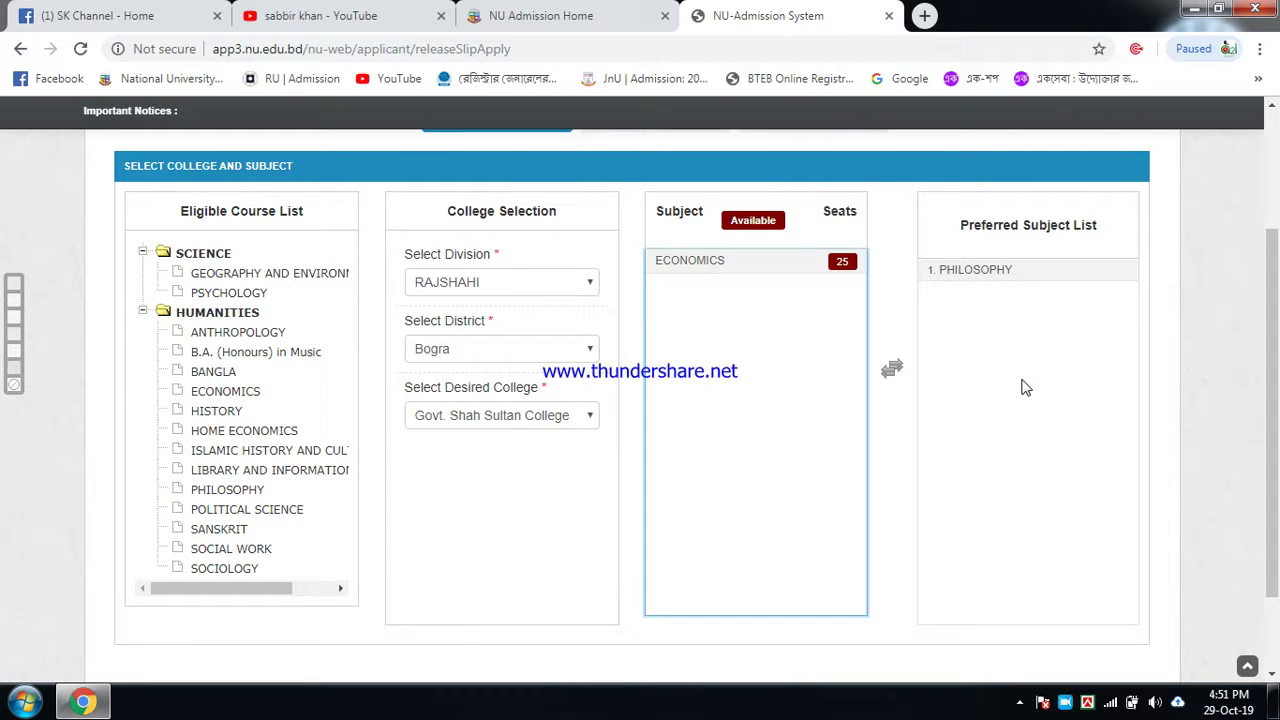
pyautogui.scroll(-1, 1025, 387)
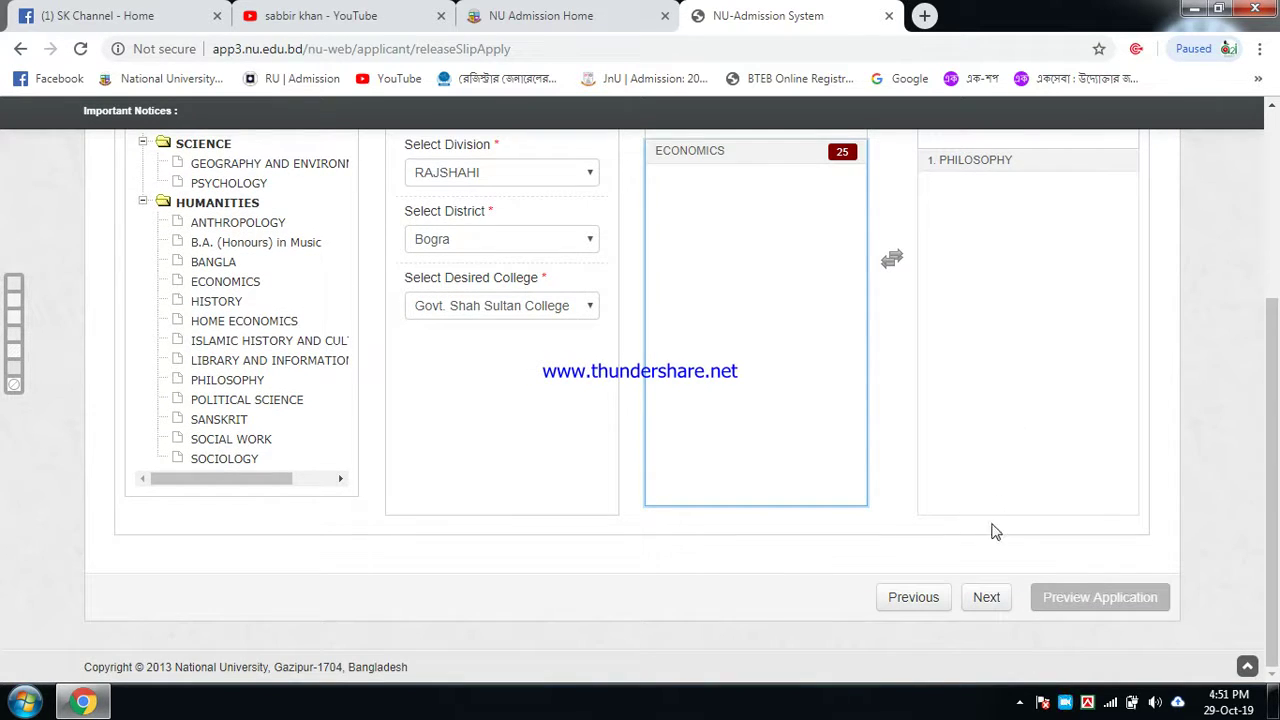
pyautogui.click(986, 597)
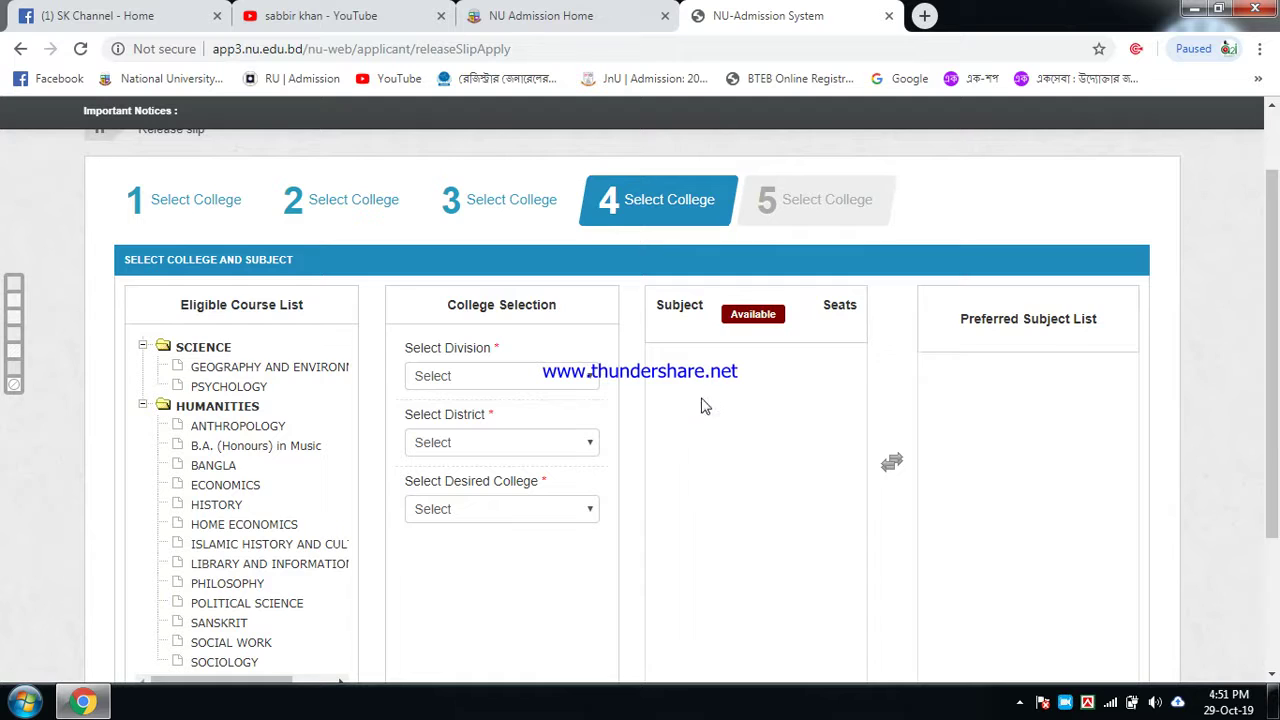
# Step: Select RAJSHAHI, Natore and N. S. Govt. College for college choice 4
pyautogui.click(550, 378)
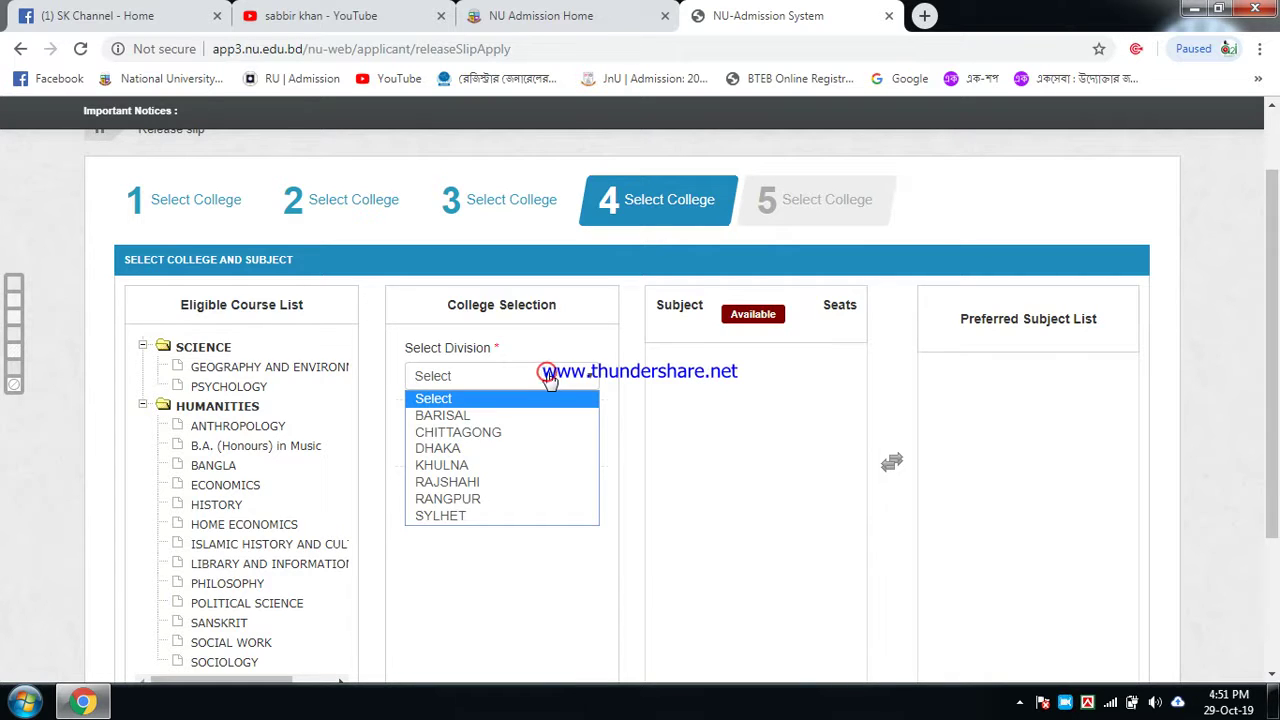
pyautogui.click(478, 483)
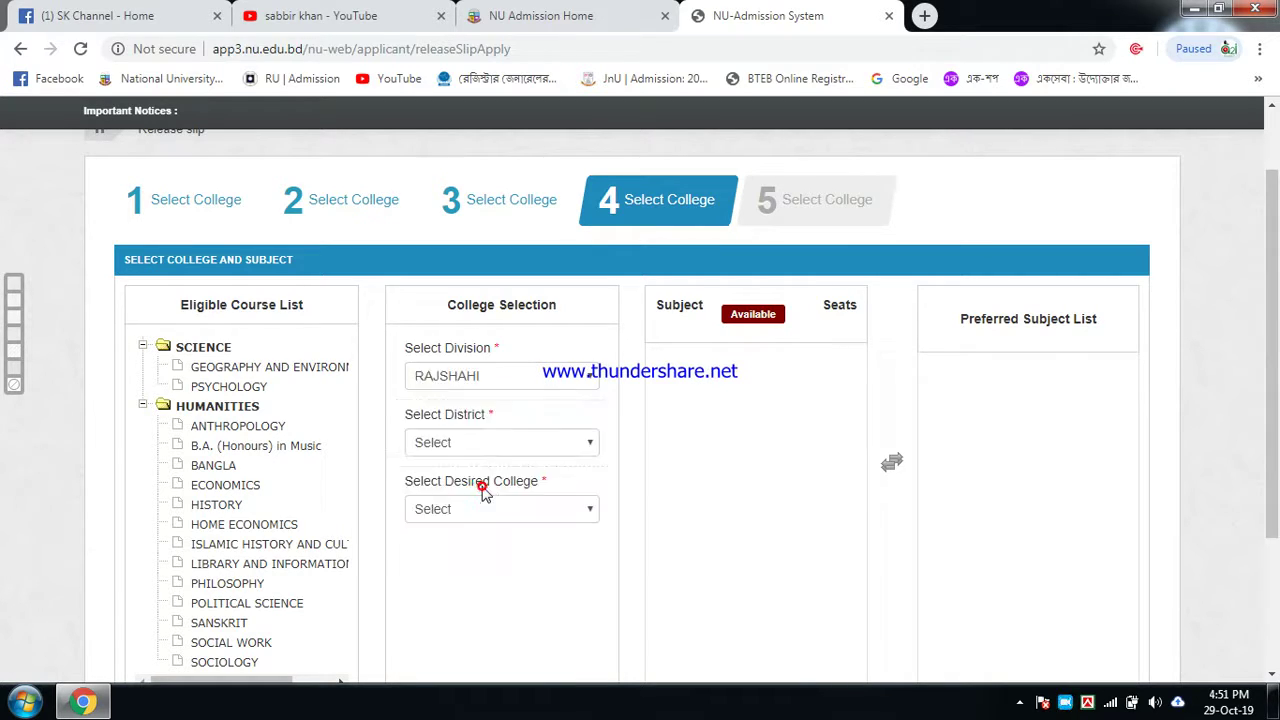
pyautogui.click(566, 449)
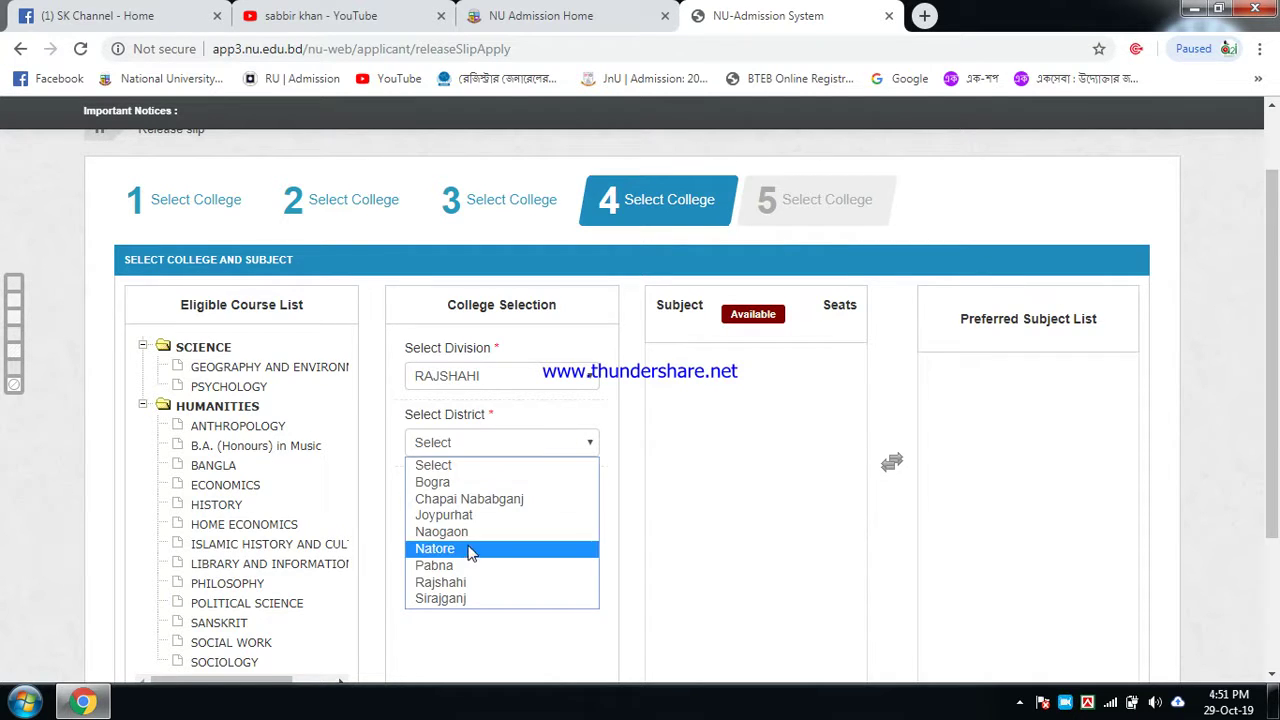
pyautogui.click(462, 548)
pyautogui.scroll(-1, 600, 460)
pyautogui.click(578, 428)
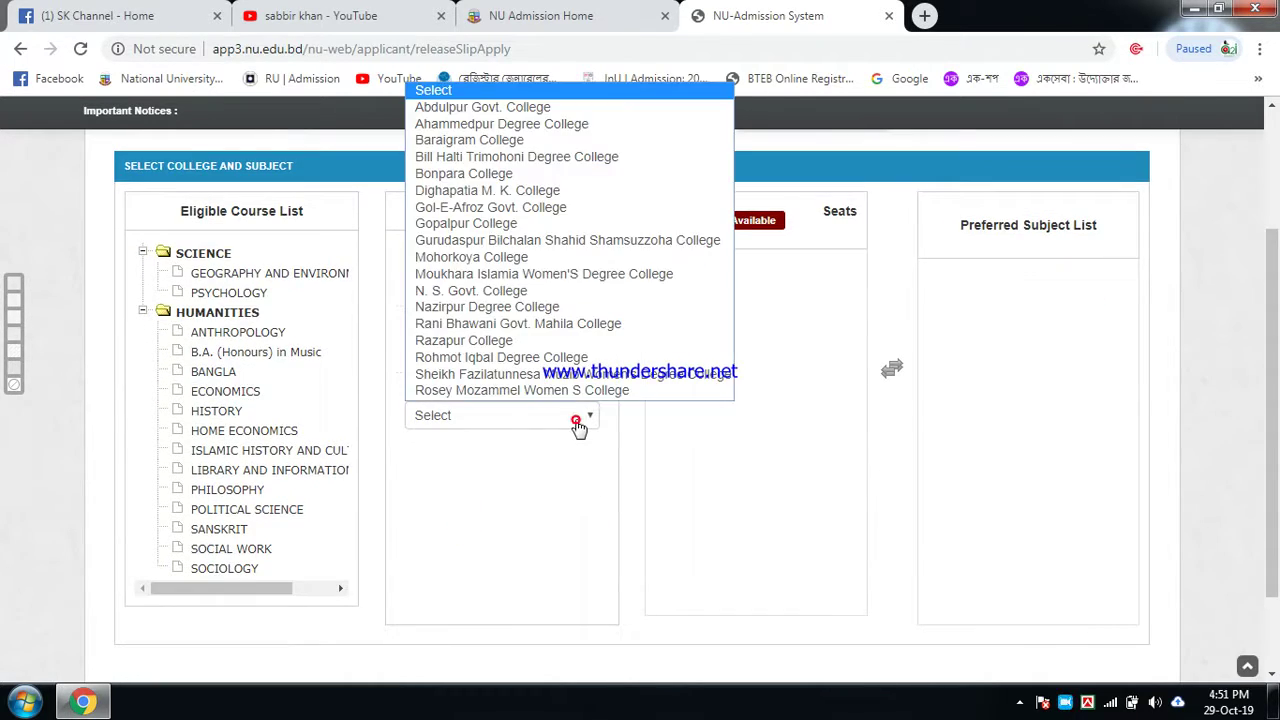
pyautogui.click(507, 300)
# Step: Add ISLAMIC HISTORY AND CULTURE as the preferred subject and continue to choice 5
pyautogui.click(740, 300)
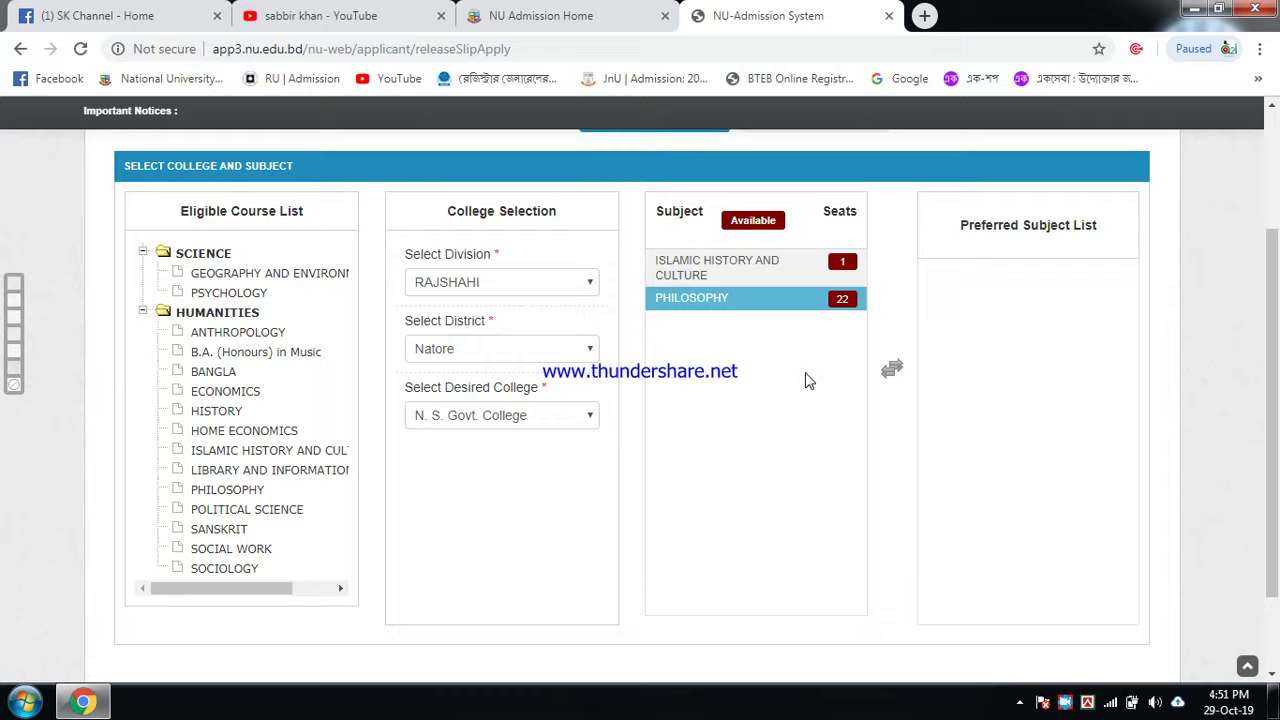
pyautogui.click(732, 270)
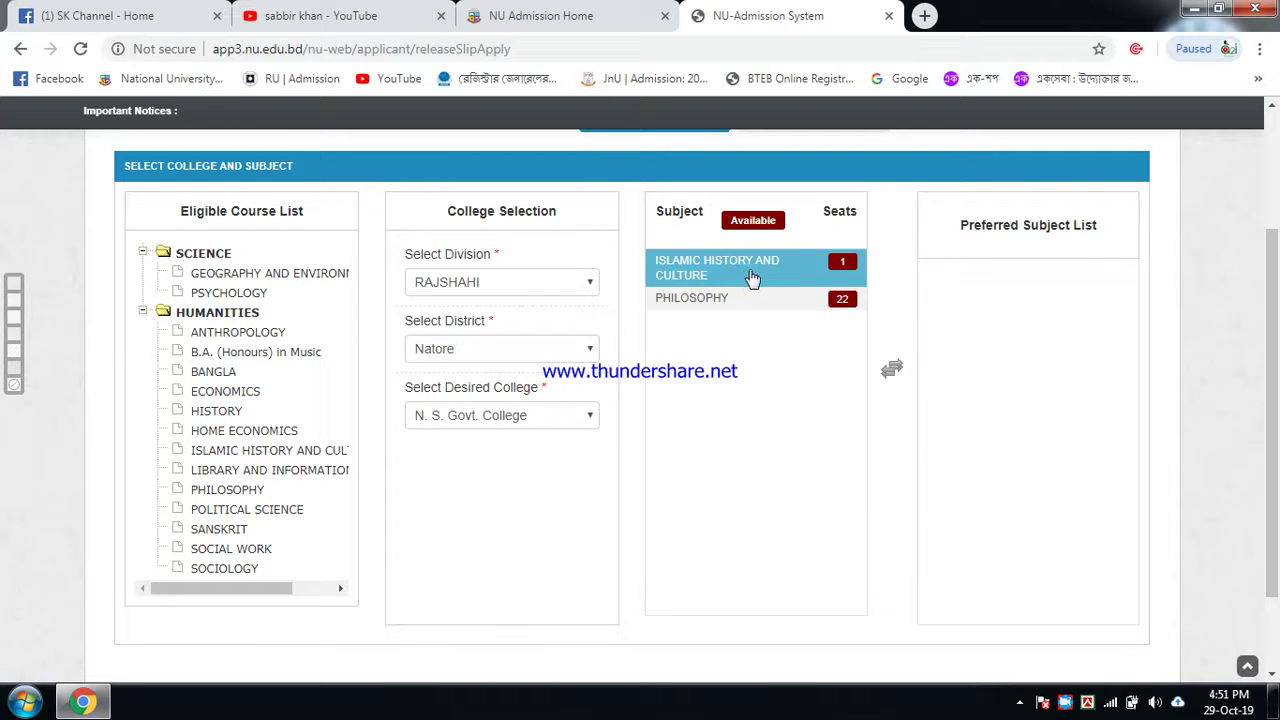
pyautogui.doubleClick(757, 270)
pyautogui.scroll(-2, 1017, 380)
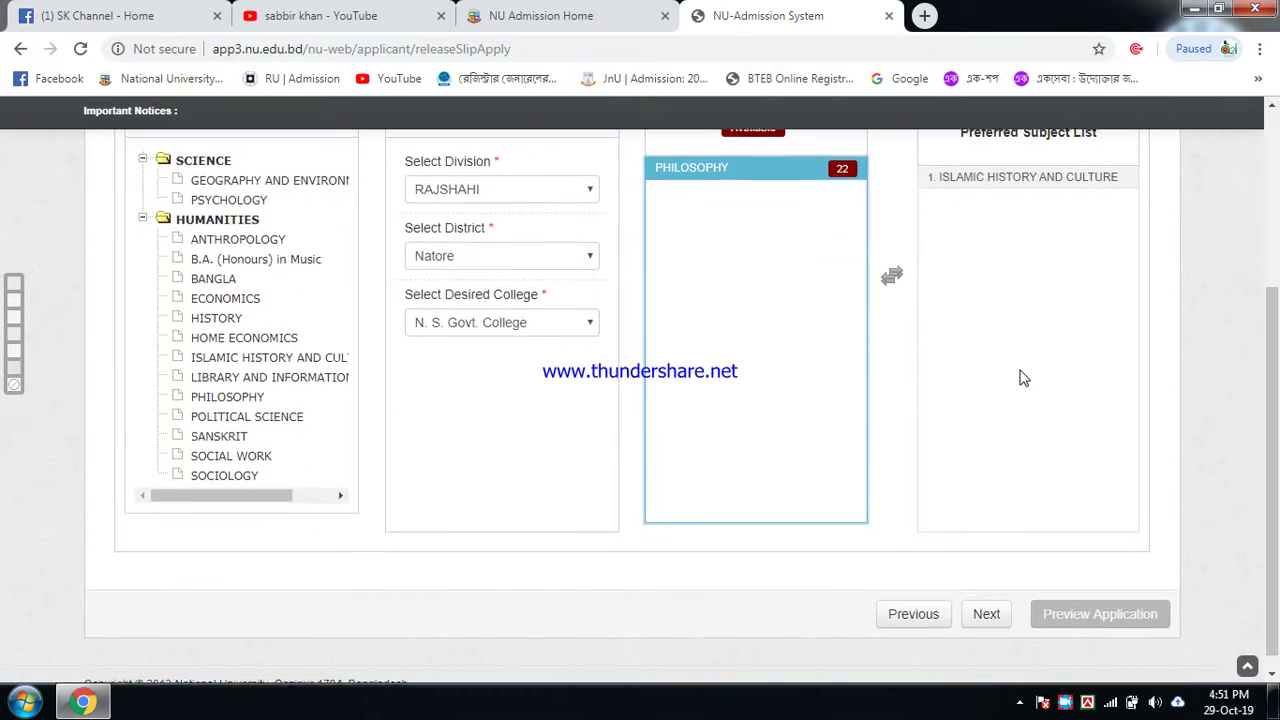
pyautogui.click(986, 614)
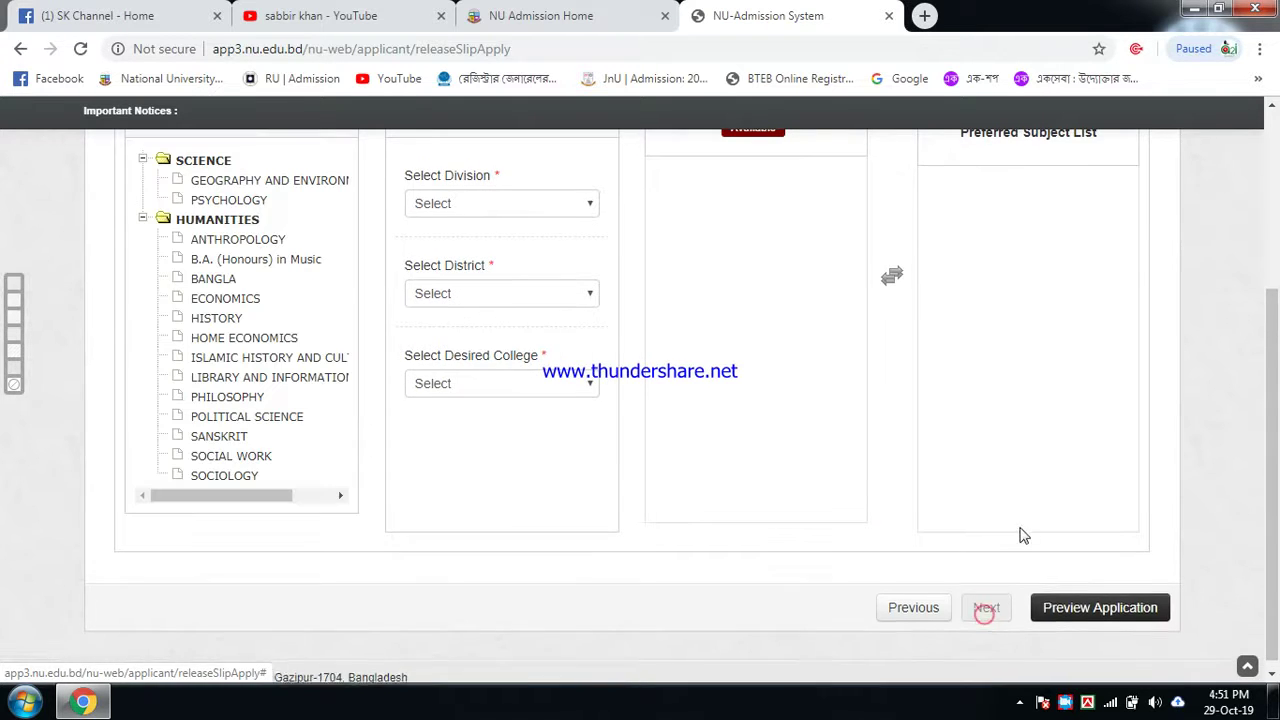
# Step: Select RAJSHAHI as the division for college choice 5
pyautogui.scroll(1, 1024, 480)
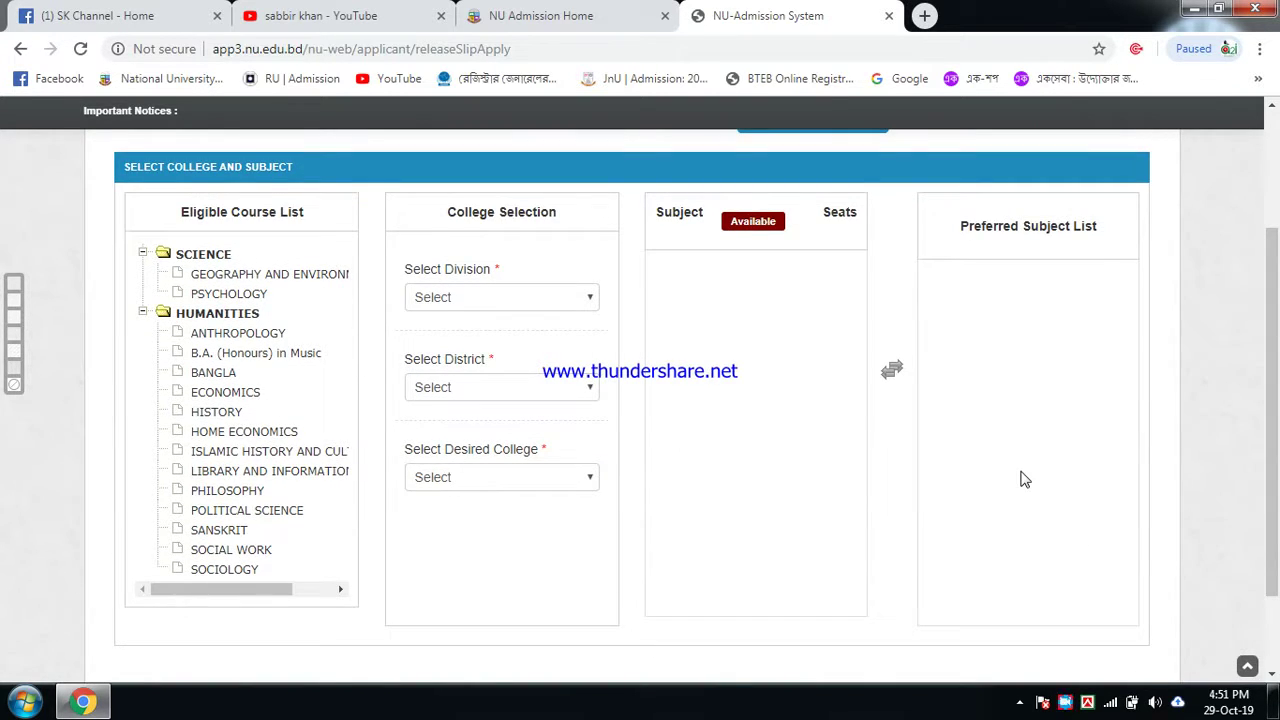
pyautogui.scroll(2, 1024, 480)
pyautogui.scroll(-1, 1024, 480)
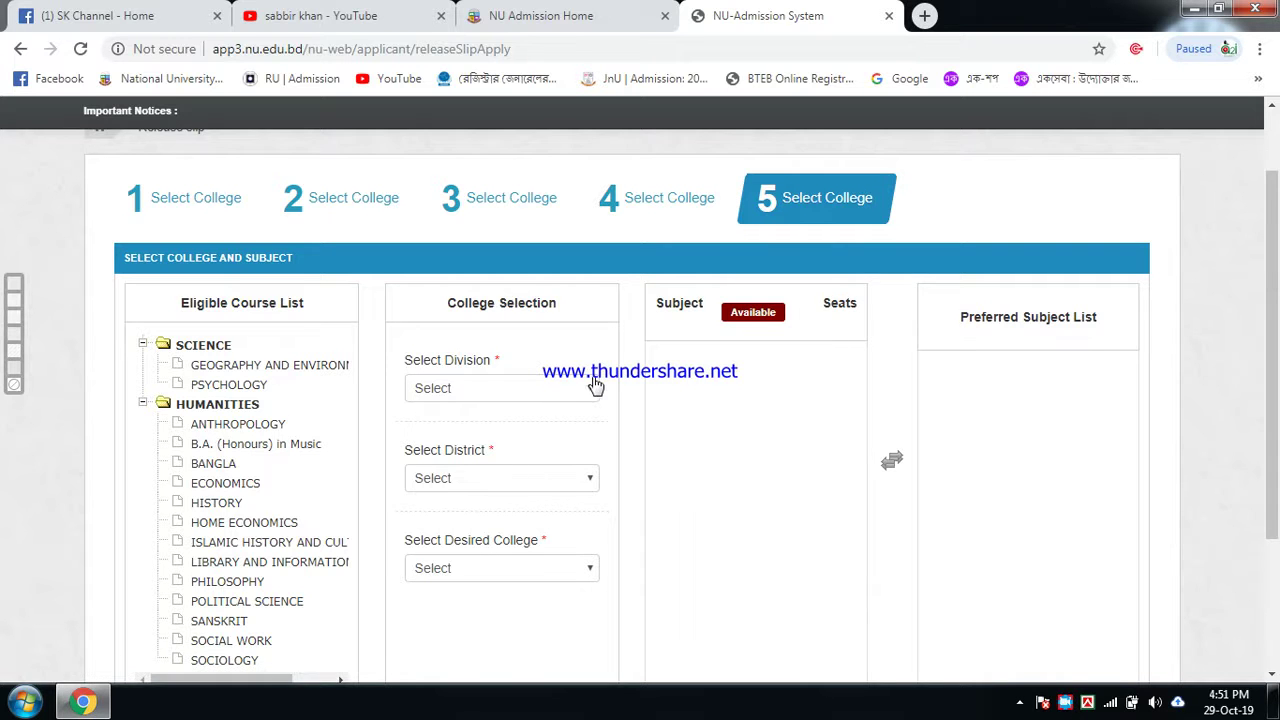
pyautogui.scroll(-1, 596, 387)
pyautogui.click(585, 300)
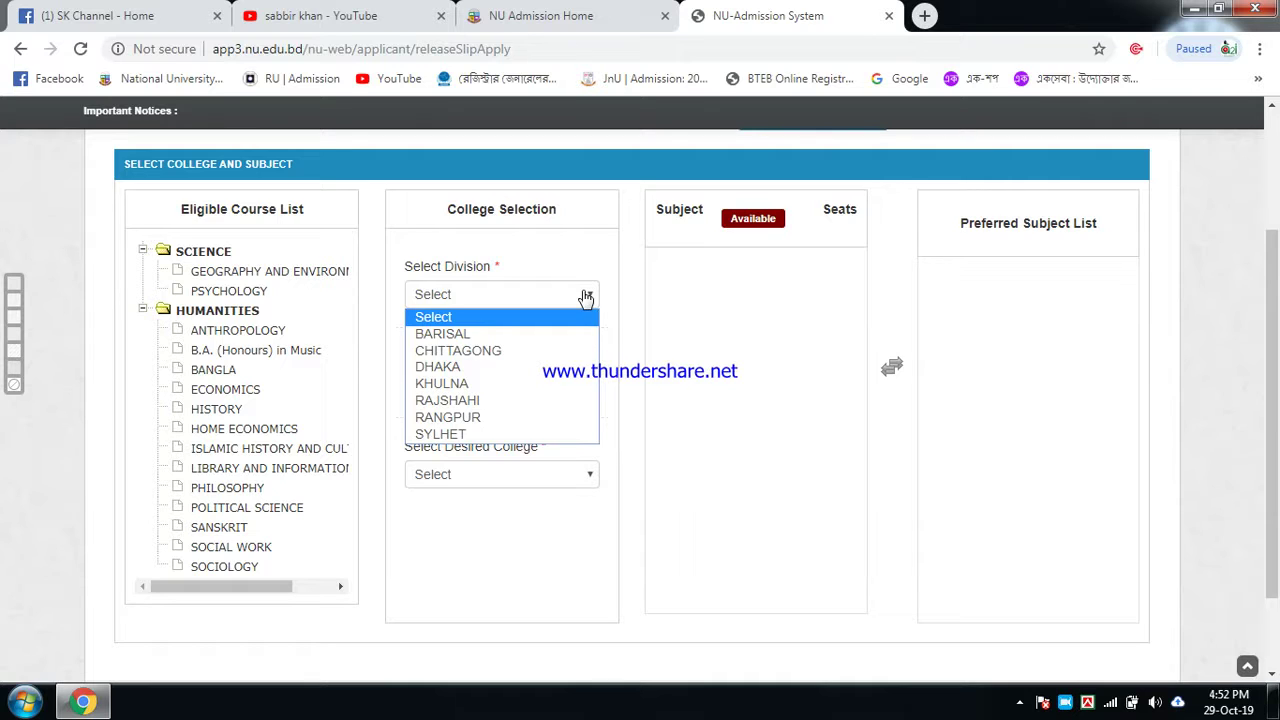
pyautogui.click(530, 400)
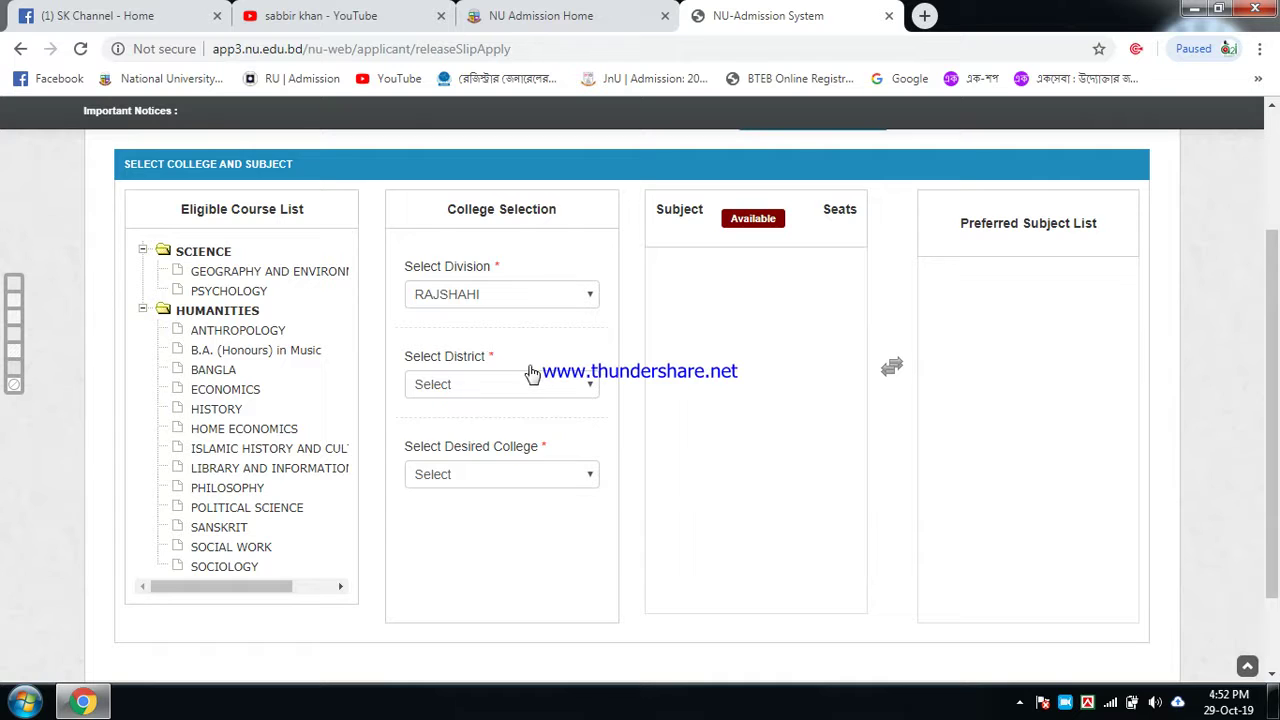
# Step: Set the district to Bogra and browse its colleges without choosing one
pyautogui.click(536, 393)
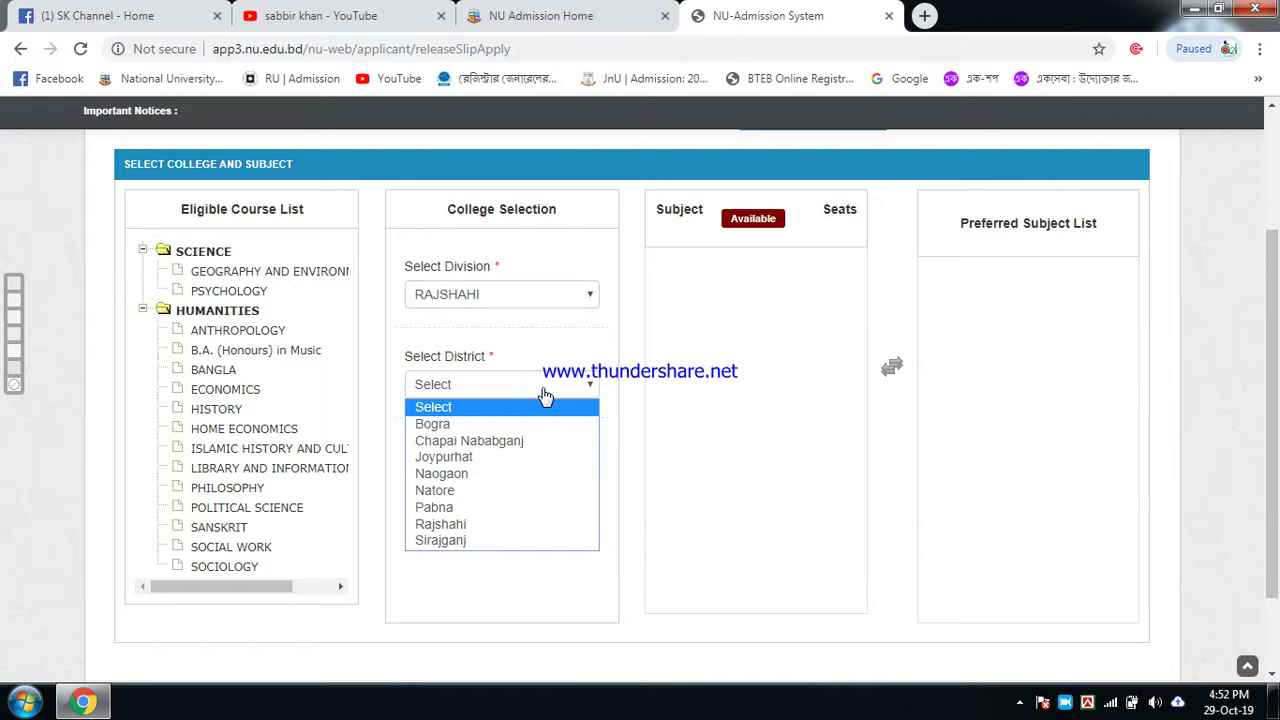
pyautogui.click(530, 424)
pyautogui.scroll(-2, 560, 400)
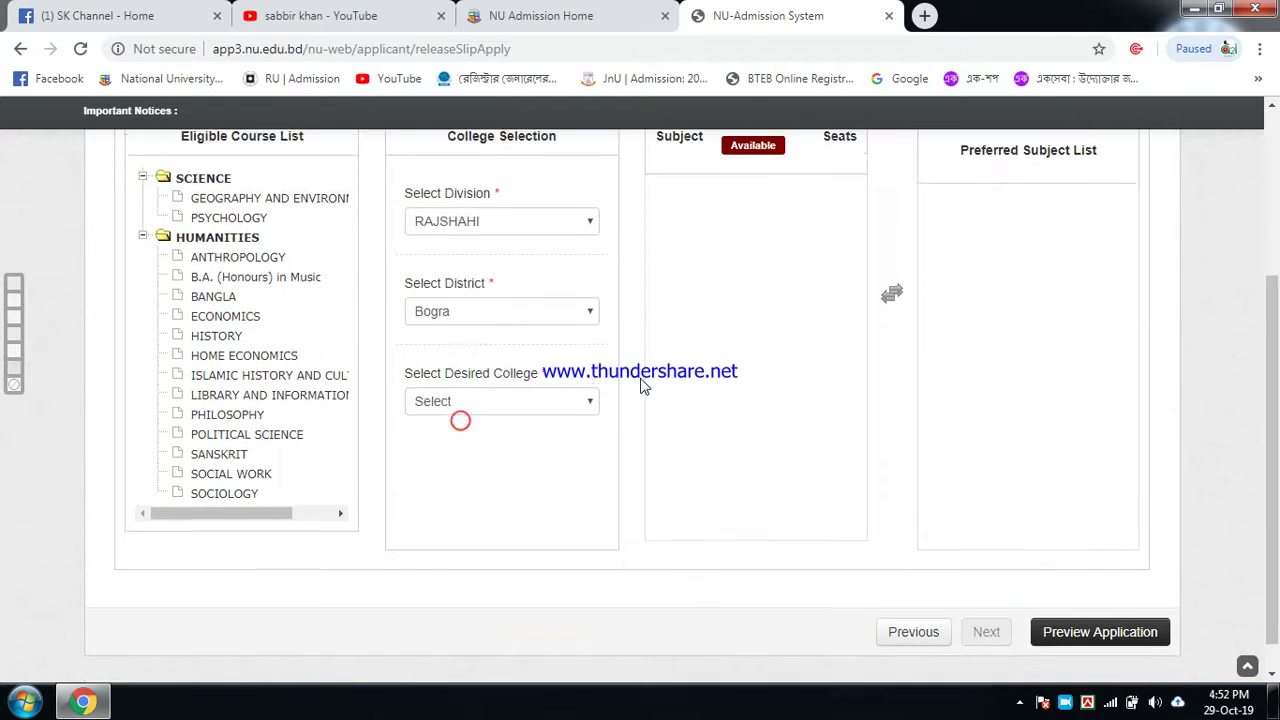
pyautogui.click(574, 385)
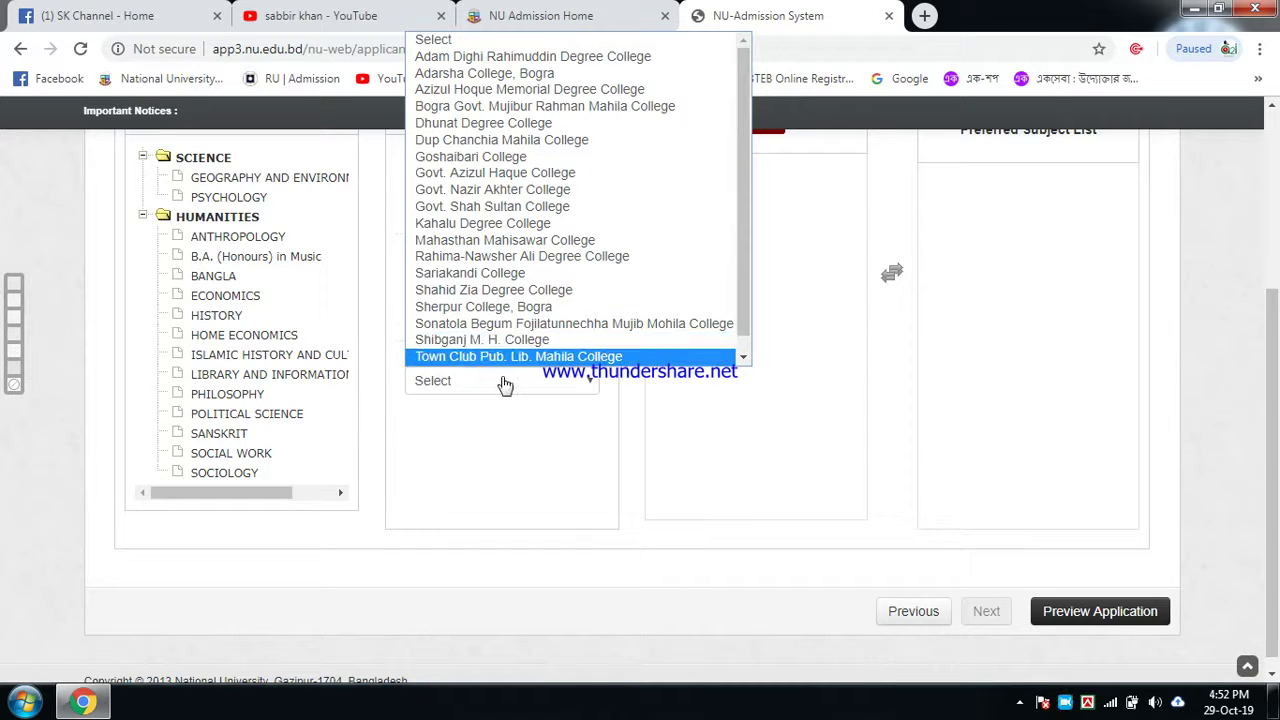
pyautogui.scroll(-1, 510, 362)
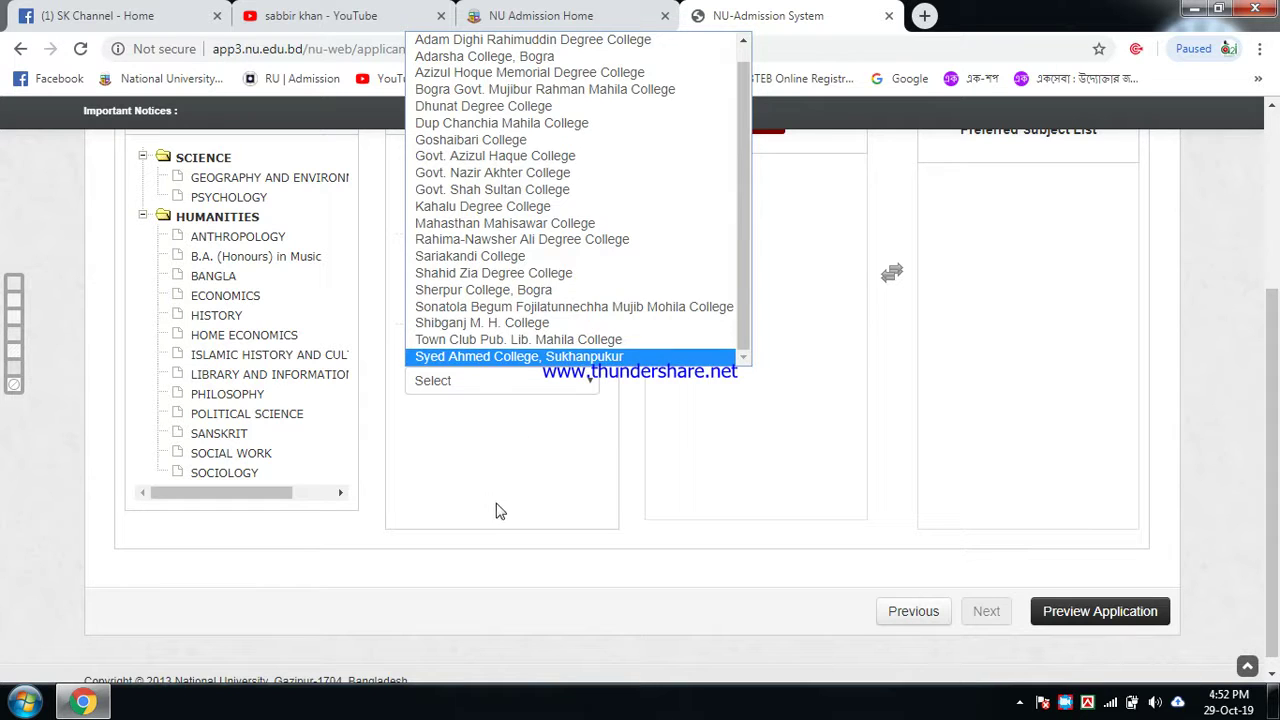
pyautogui.click(495, 505)
pyautogui.click(546, 297)
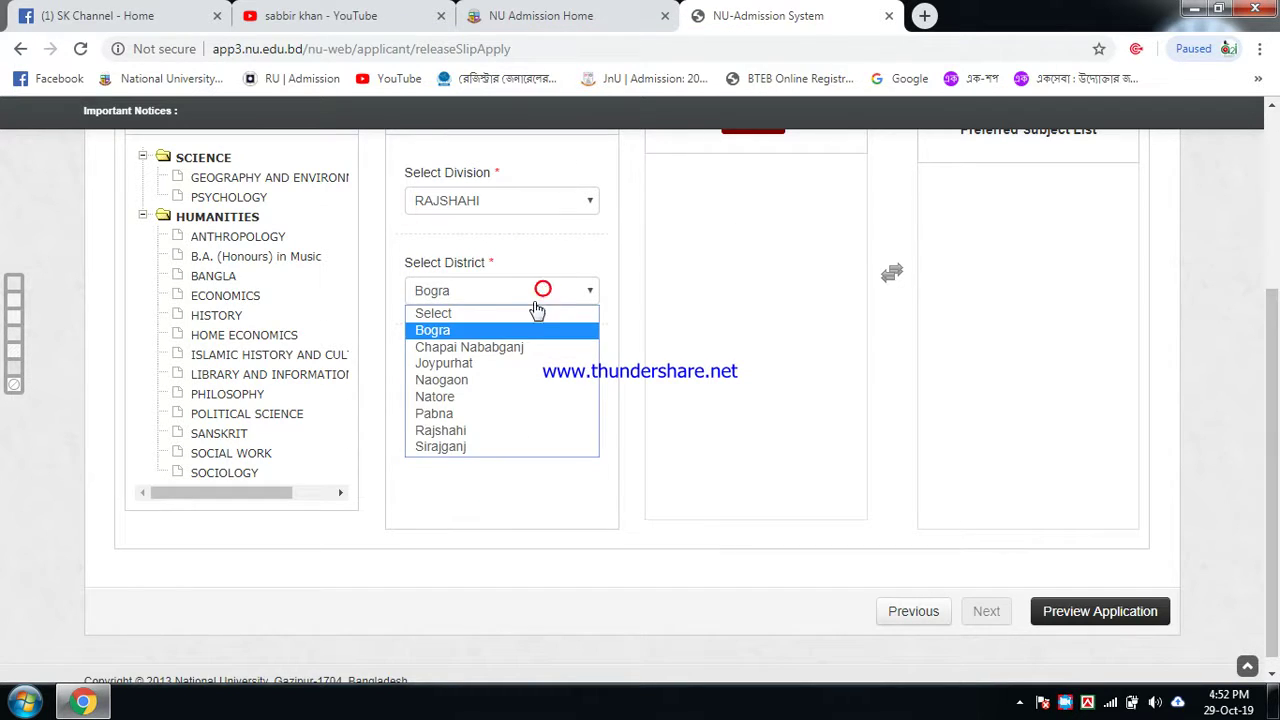
# Step: Switch the district to Natore and choose Gol-E-Afroz Govt. College
pyautogui.click(447, 398)
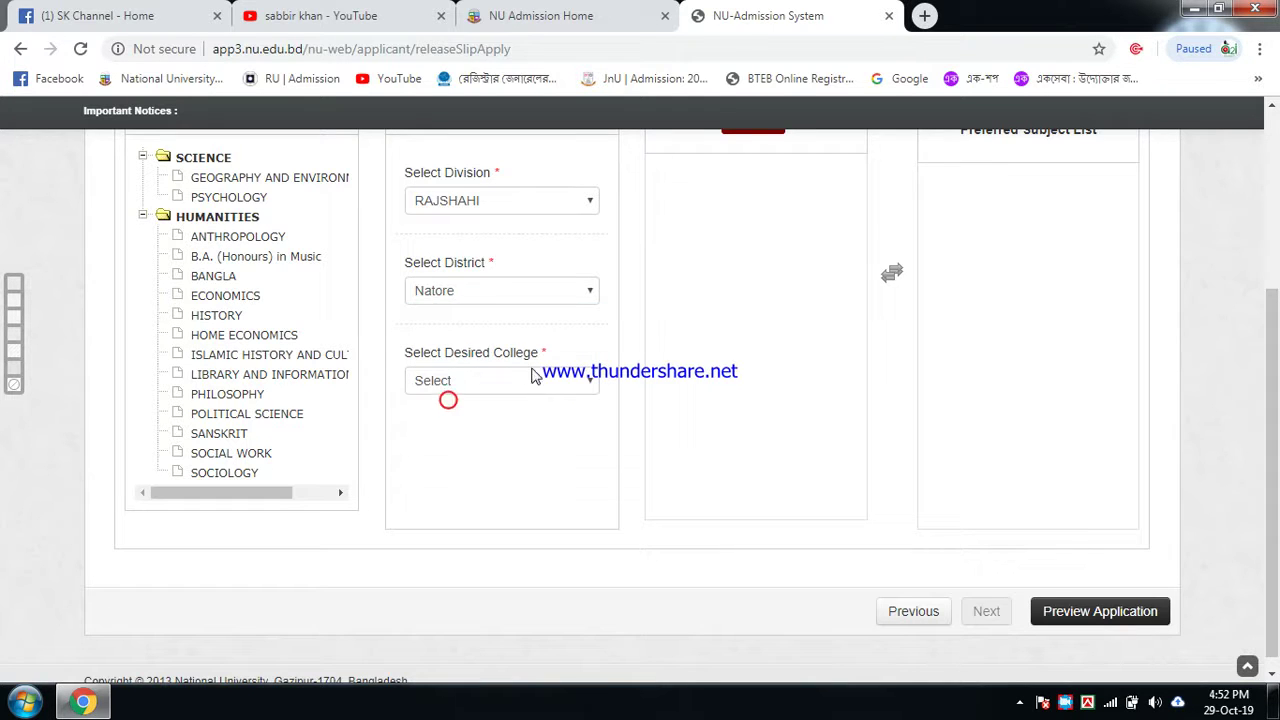
pyautogui.click(545, 378)
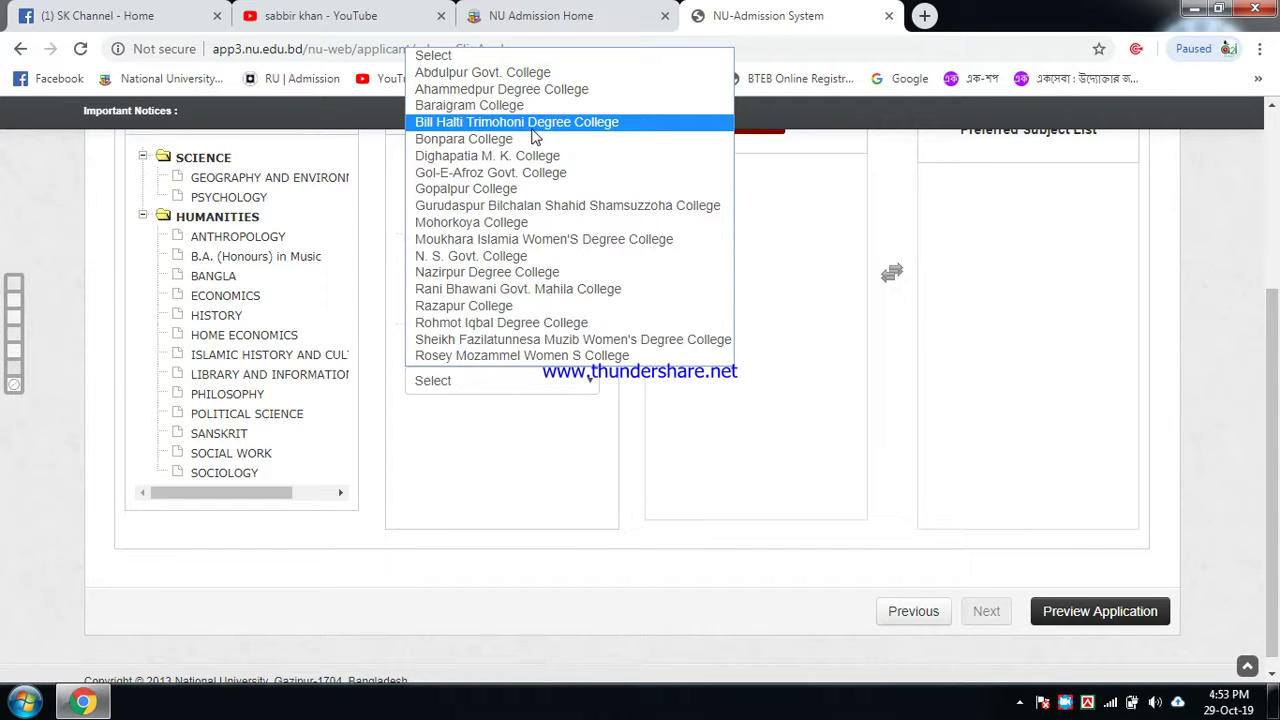
pyautogui.click(468, 437)
pyautogui.click(520, 291)
pyautogui.click(518, 289)
pyautogui.click(570, 384)
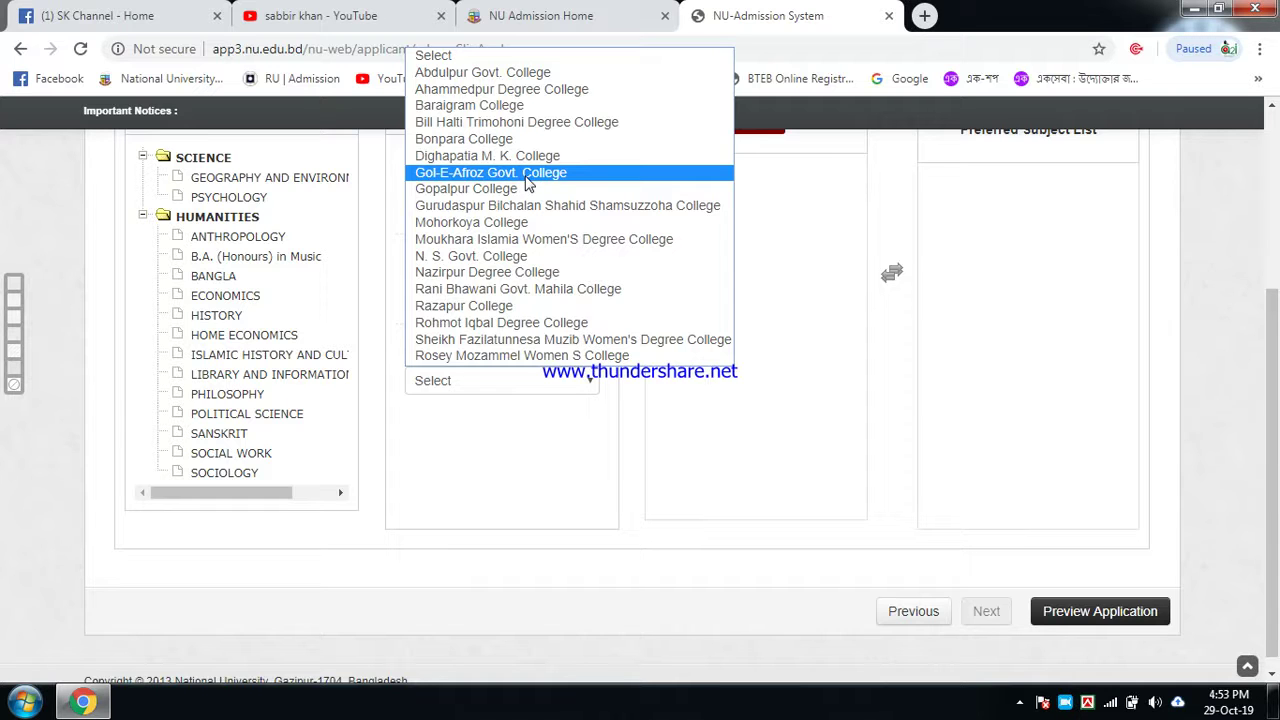
pyautogui.click(527, 177)
# Step: Add BANGLA then POLITICAL SCIENCE to the Preferred Subject List
pyautogui.scroll(1, 757, 277)
pyautogui.click(765, 285)
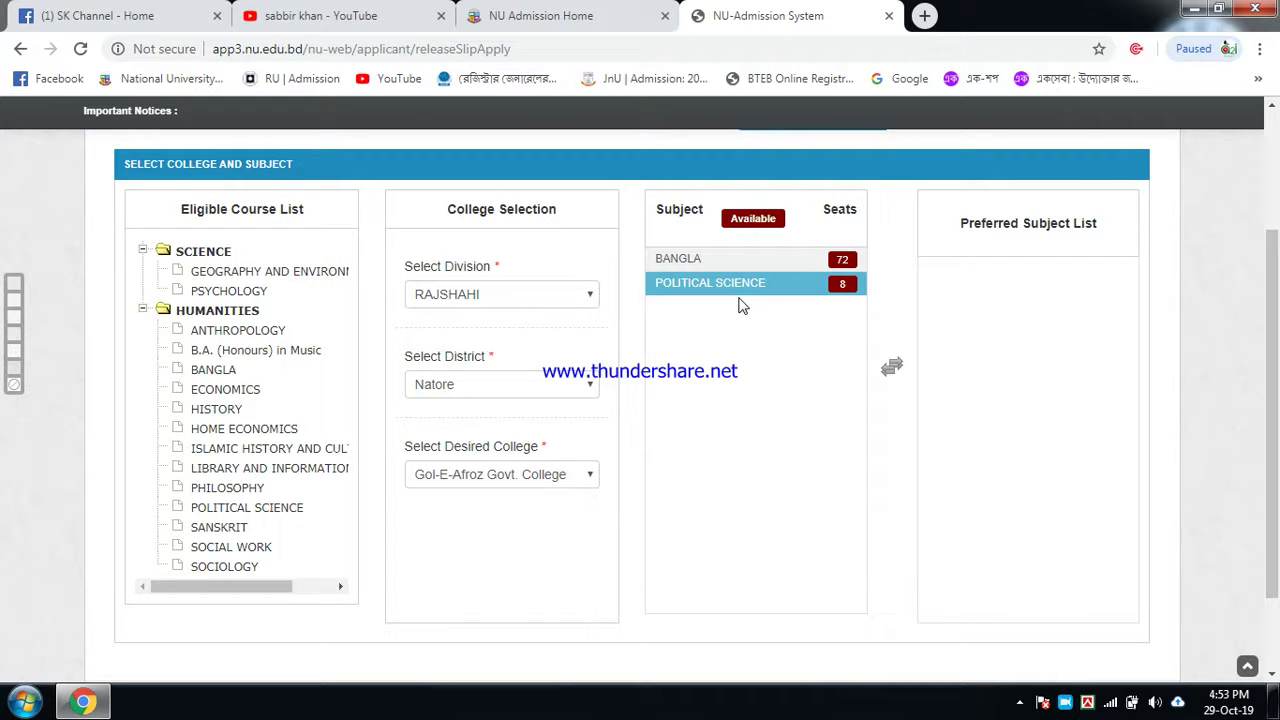
pyautogui.doubleClick(708, 262)
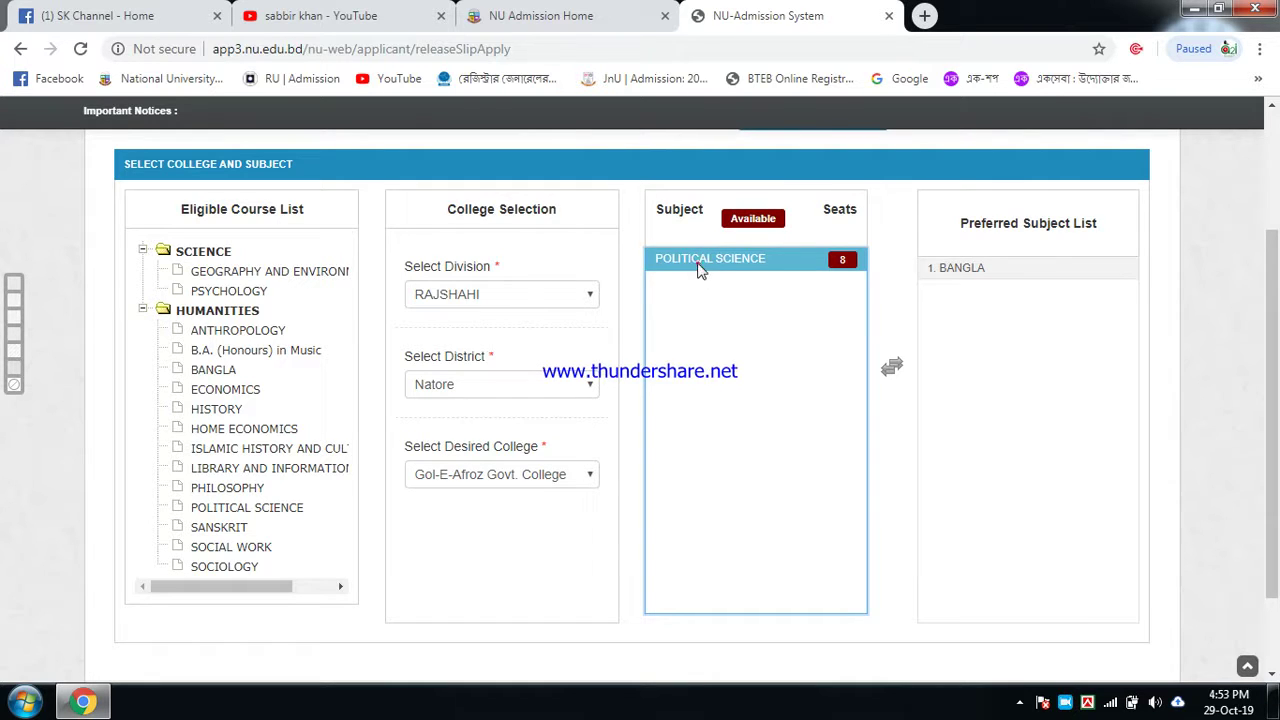
pyautogui.doubleClick(700, 266)
pyautogui.scroll(-2, 980, 345)
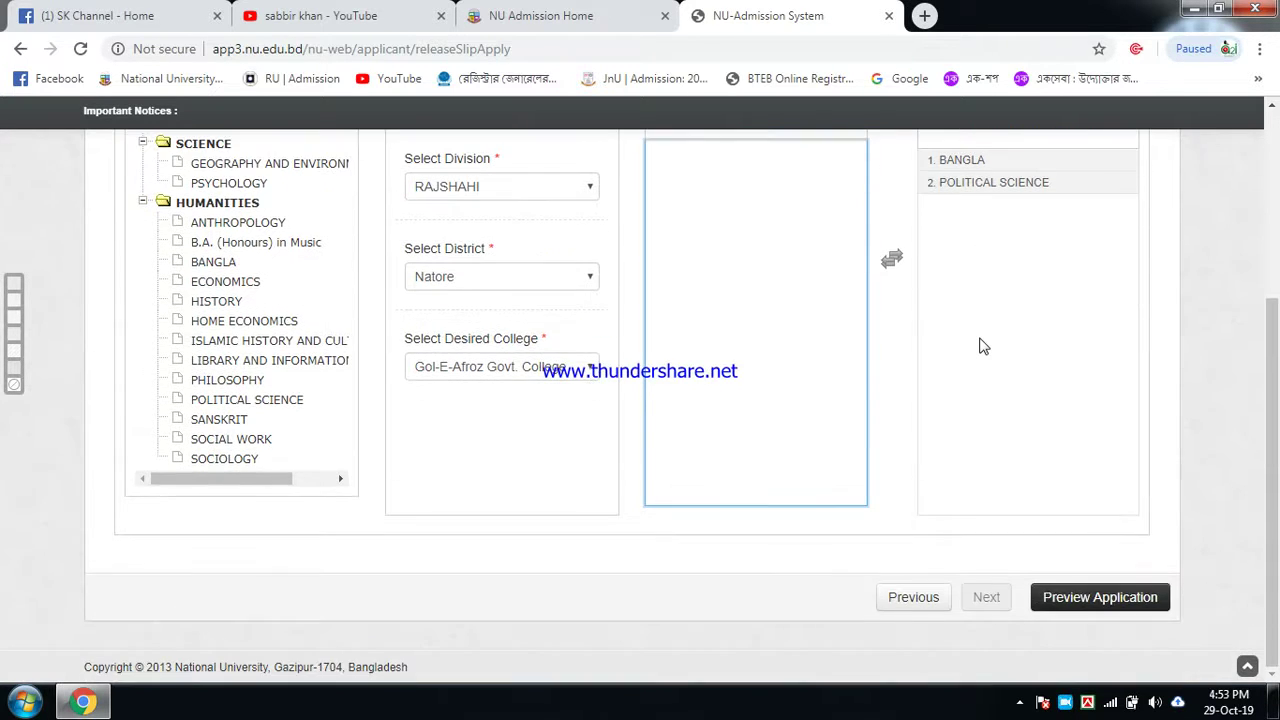
# Step: Check all five college choices and their subjects in the Release Slip Preview, then submit the application
pyautogui.click(1080, 605)
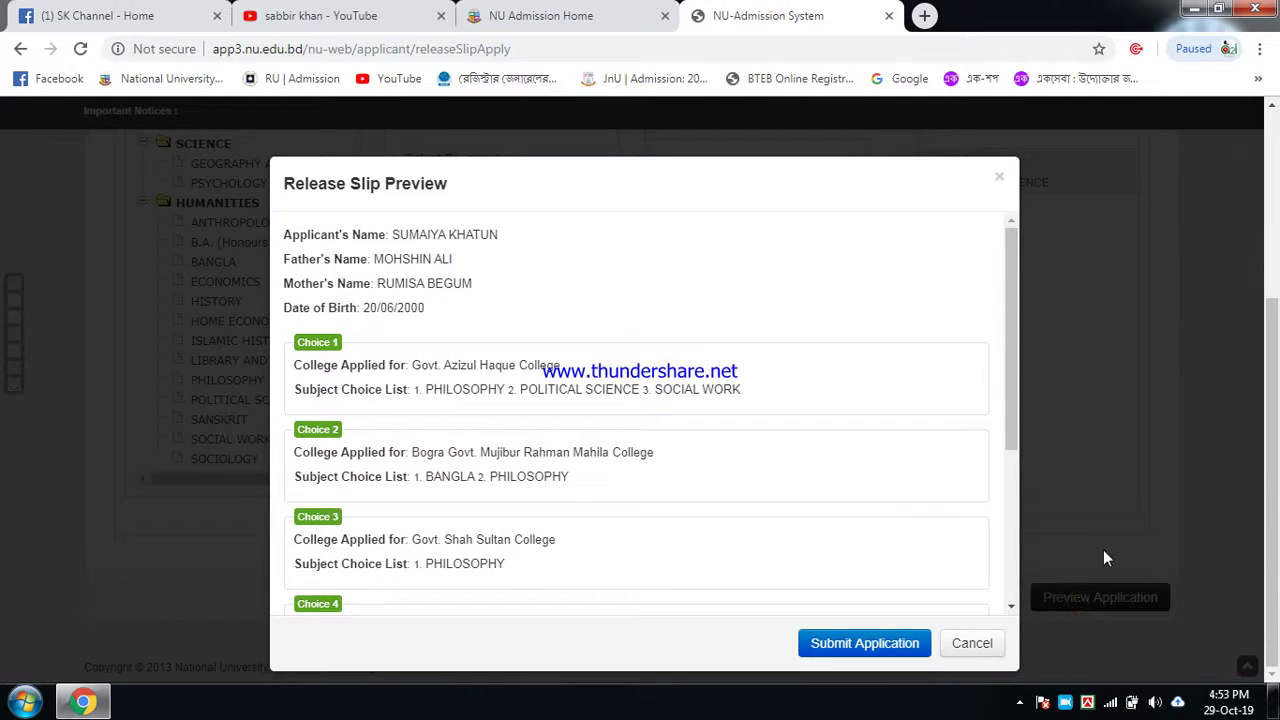
pyautogui.scroll(-3, 896, 456)
pyautogui.scroll(5, 896, 456)
pyautogui.moveTo(1013, 353); pyautogui.dragTo(1028, 427)
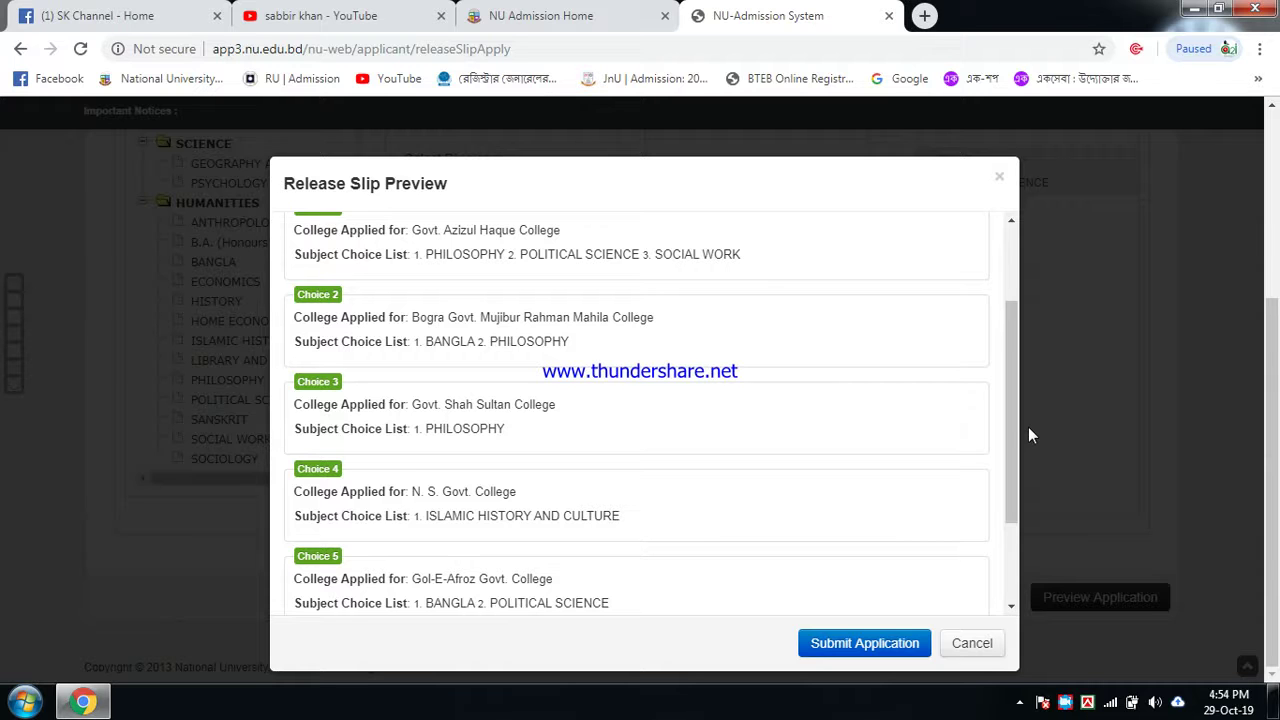
pyautogui.moveTo(1014, 425); pyautogui.dragTo(1010, 528)
pyautogui.click(885, 648)
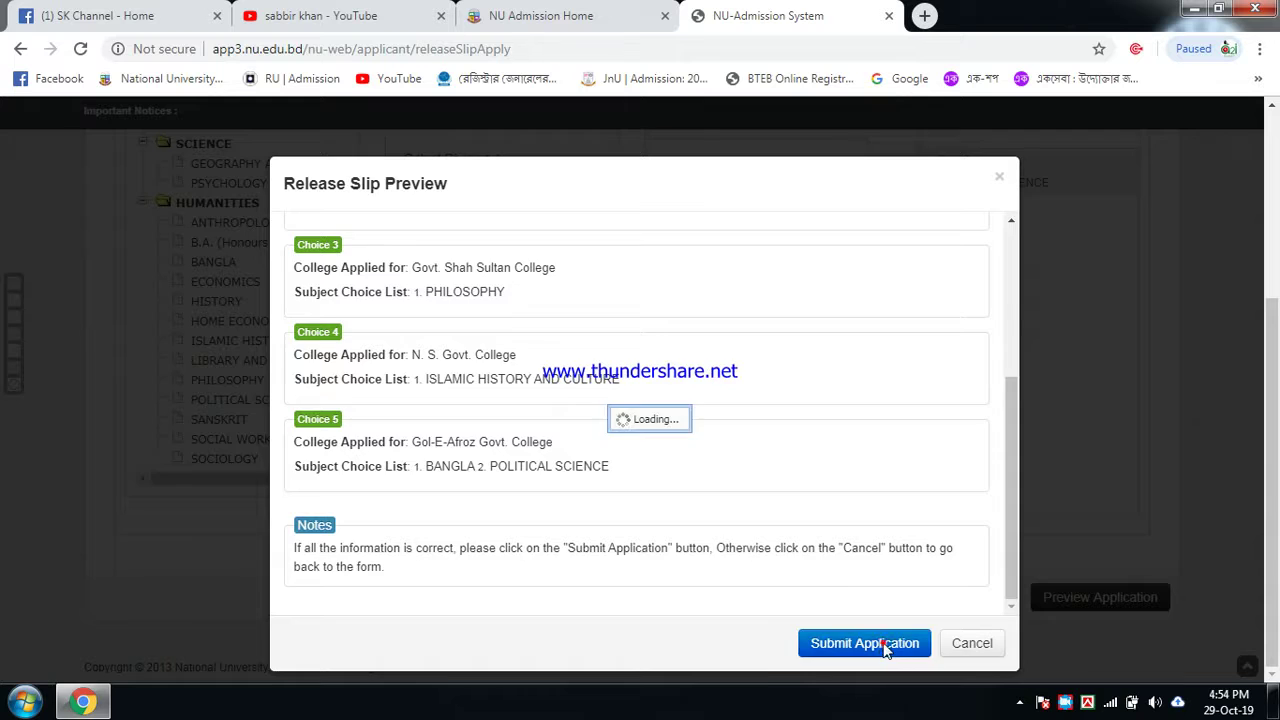
pyautogui.click(884, 646)
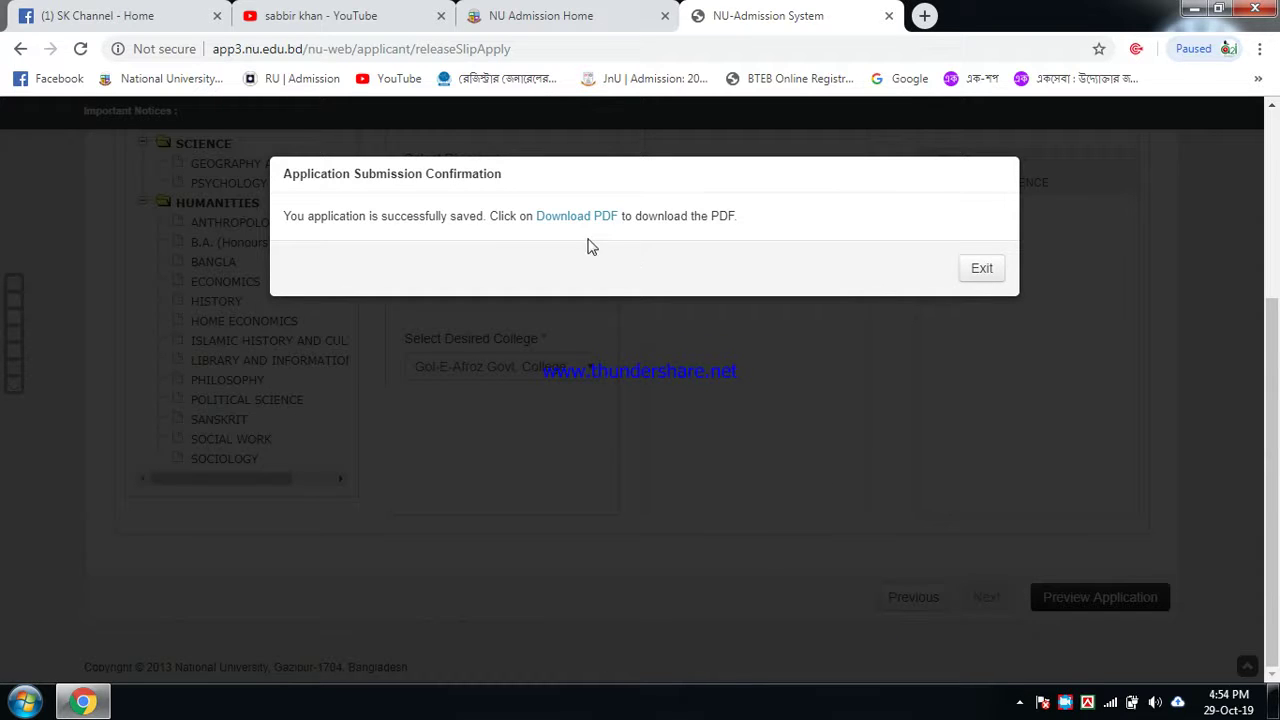
# Step: Download the release slip as ReleaseSlipForm.pdf and show it in the Downloads folder
pyautogui.click(569, 226)
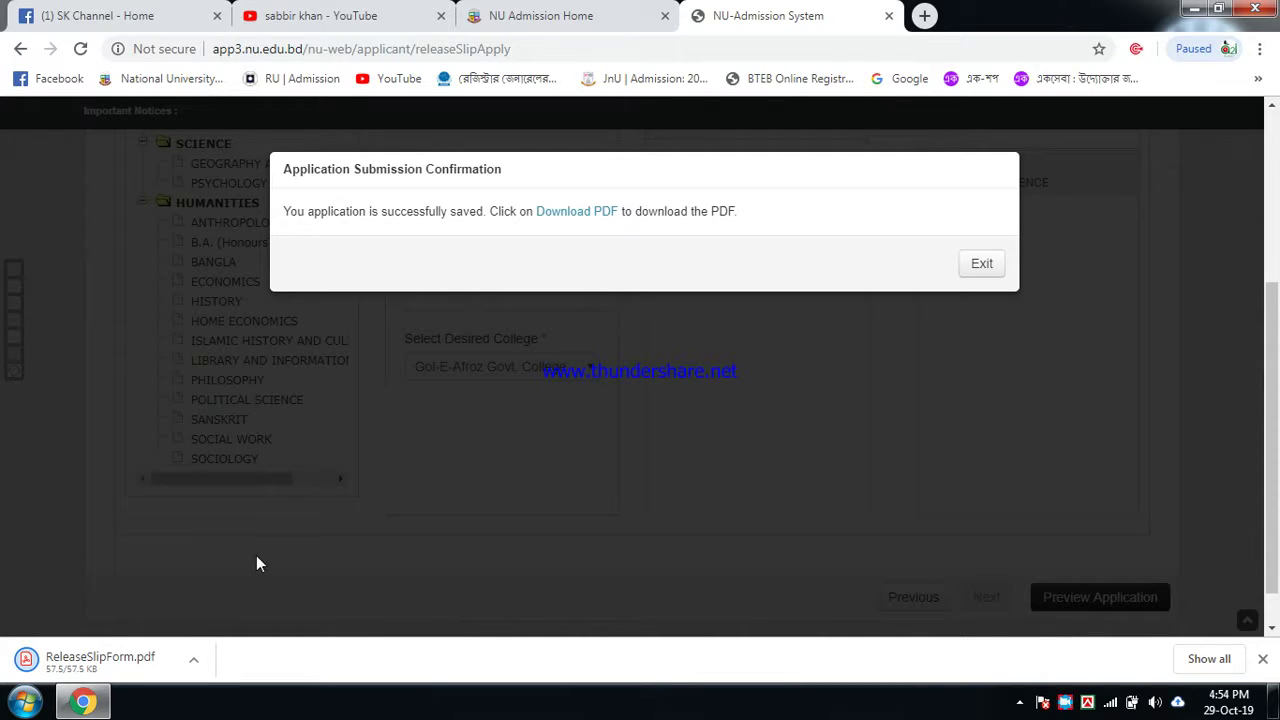
pyautogui.click(194, 662)
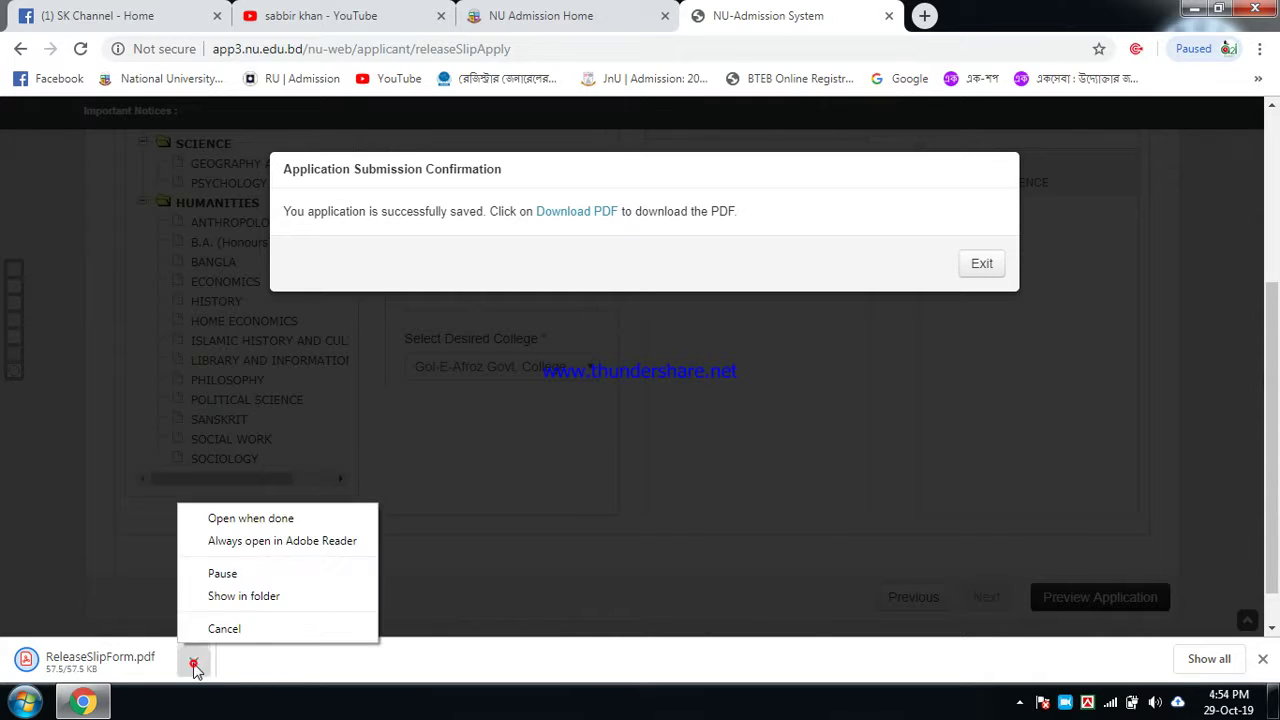
pyautogui.click(265, 597)
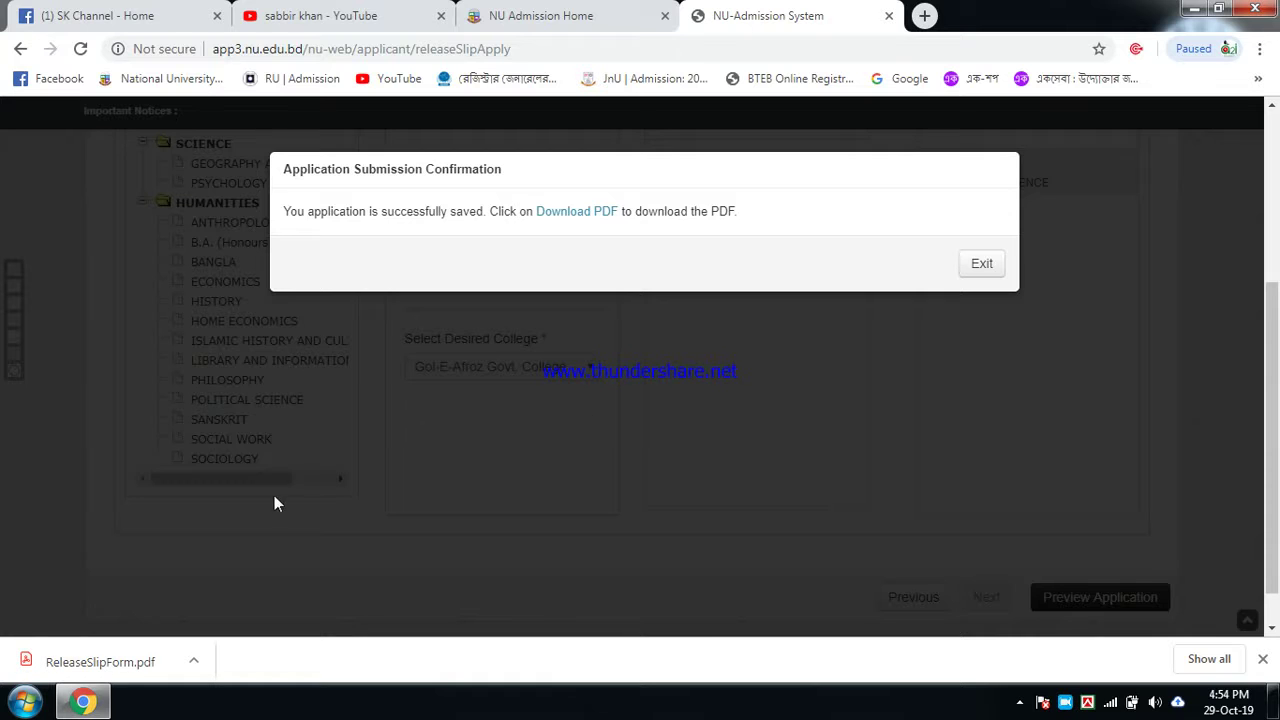
pyautogui.click(193, 660)
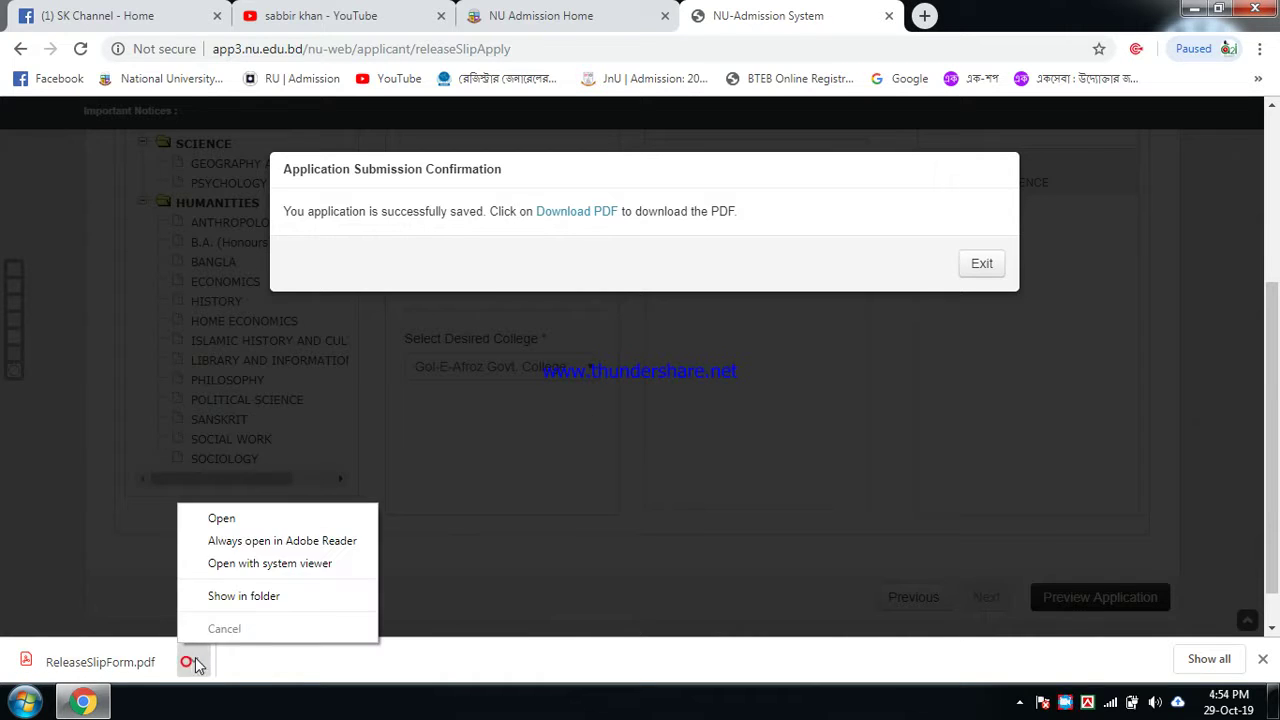
pyautogui.click(244, 596)
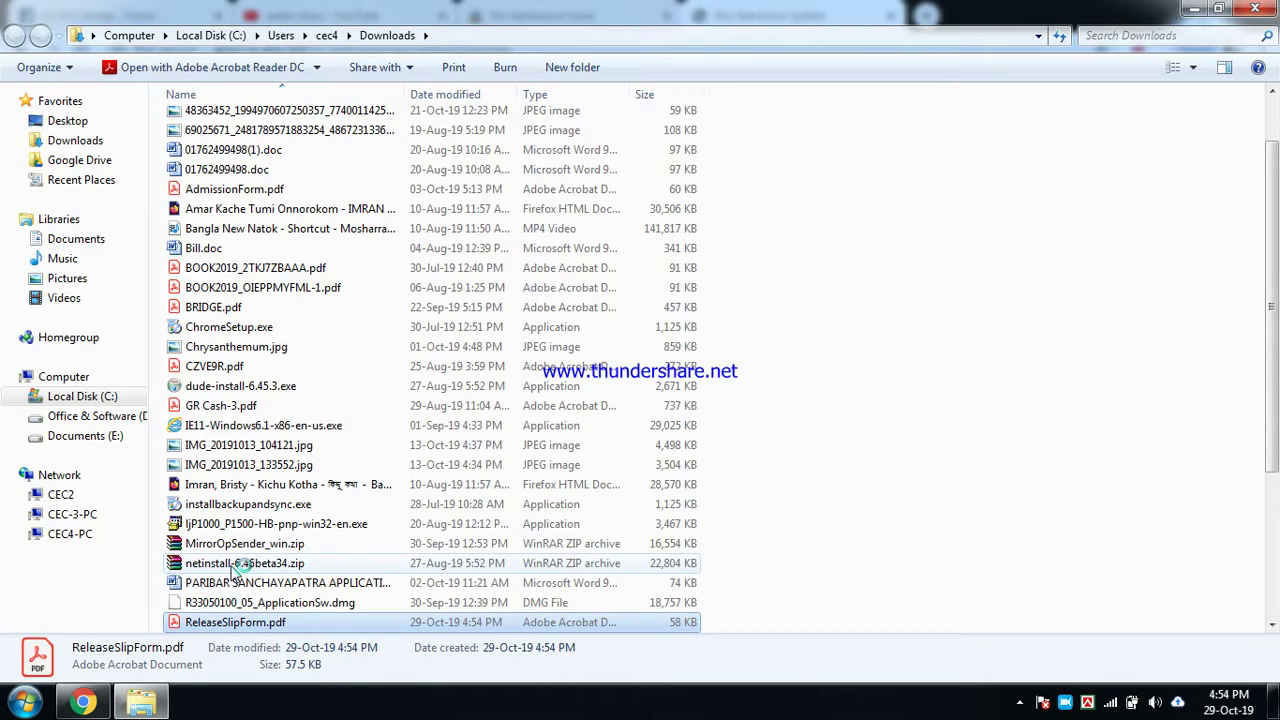
# Step: Open ReleaseSlipForm.pdf in Acrobat Reader and scroll through the five college choices
pyautogui.doubleClick(520, 622)
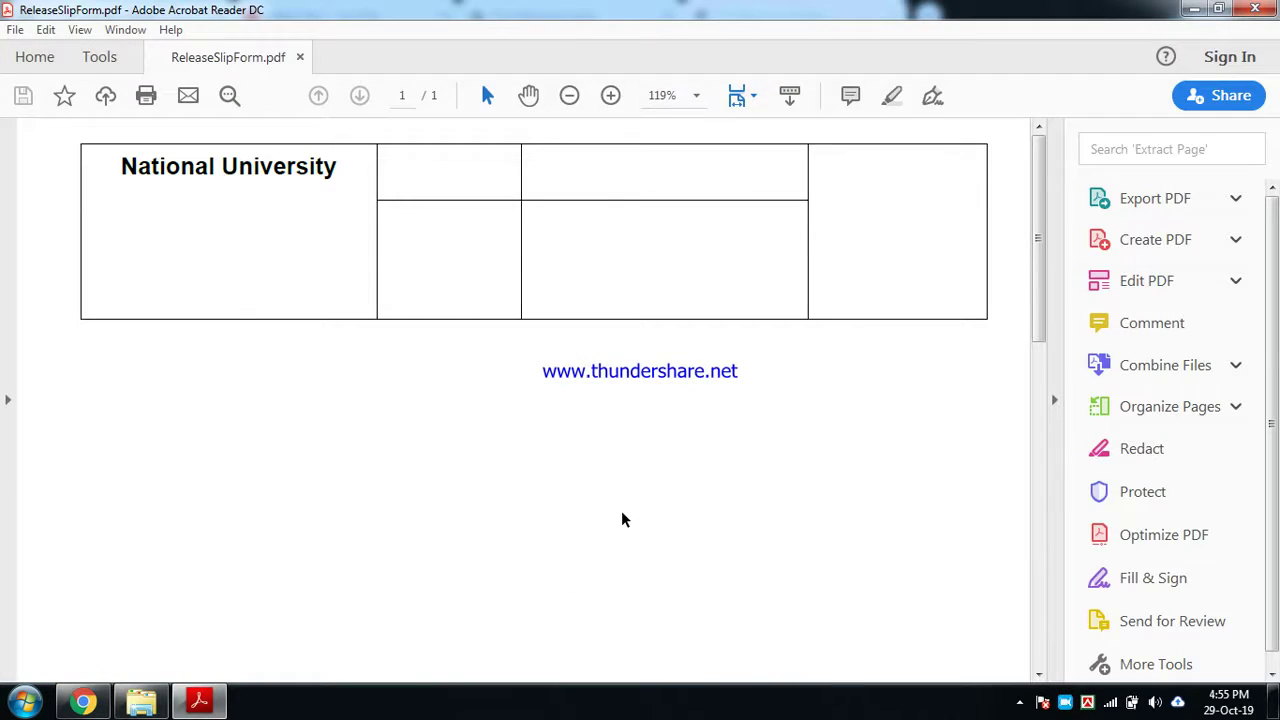
pyautogui.scroll(-3, 828, 437)
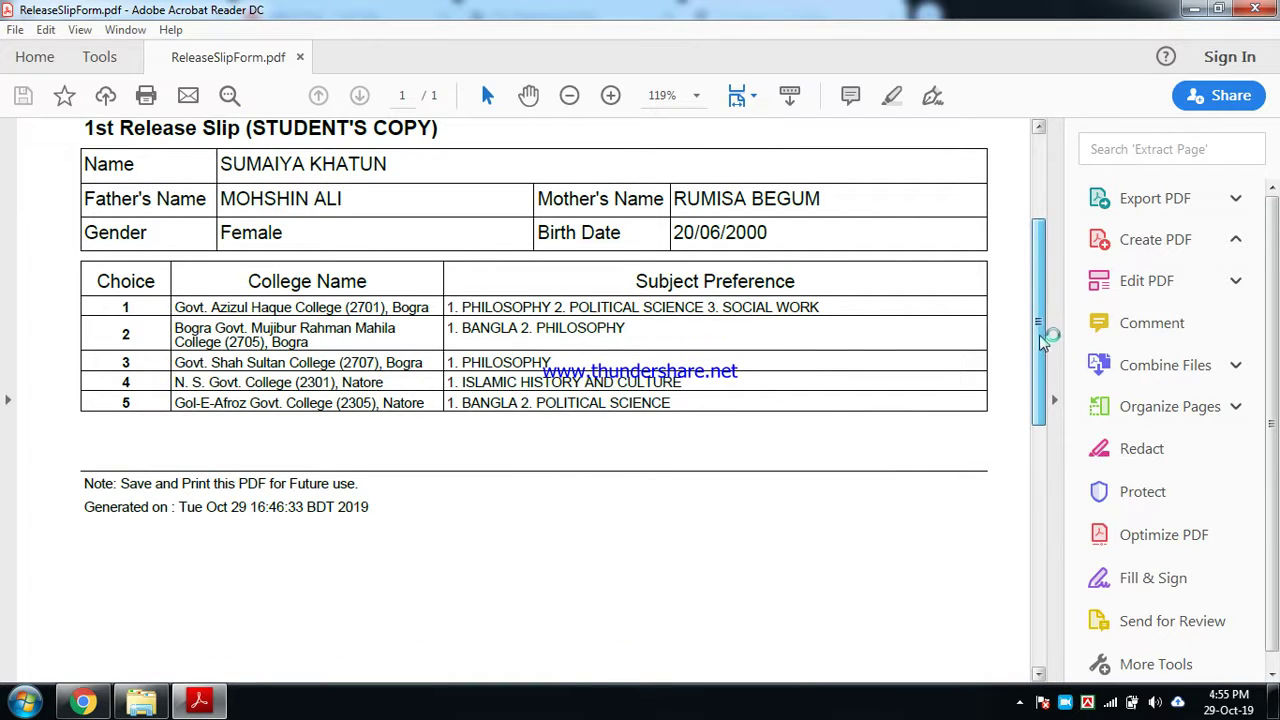
pyautogui.scroll(-5, 785, 436)
pyautogui.scroll(-3, 785, 436)
pyautogui.scroll(-2, 785, 436)
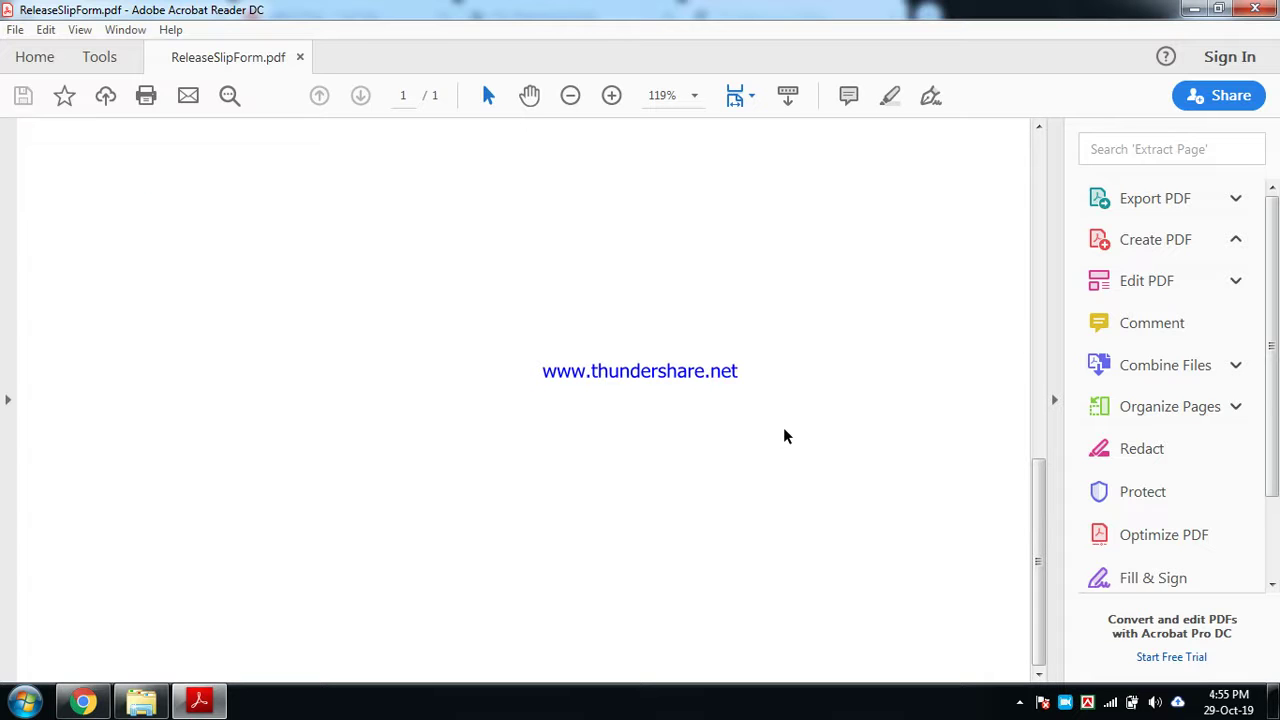
# Step: Minimize Acrobat Reader, the Downloads folder and Chrome to reveal the desktop
pyautogui.click(1195, 10)
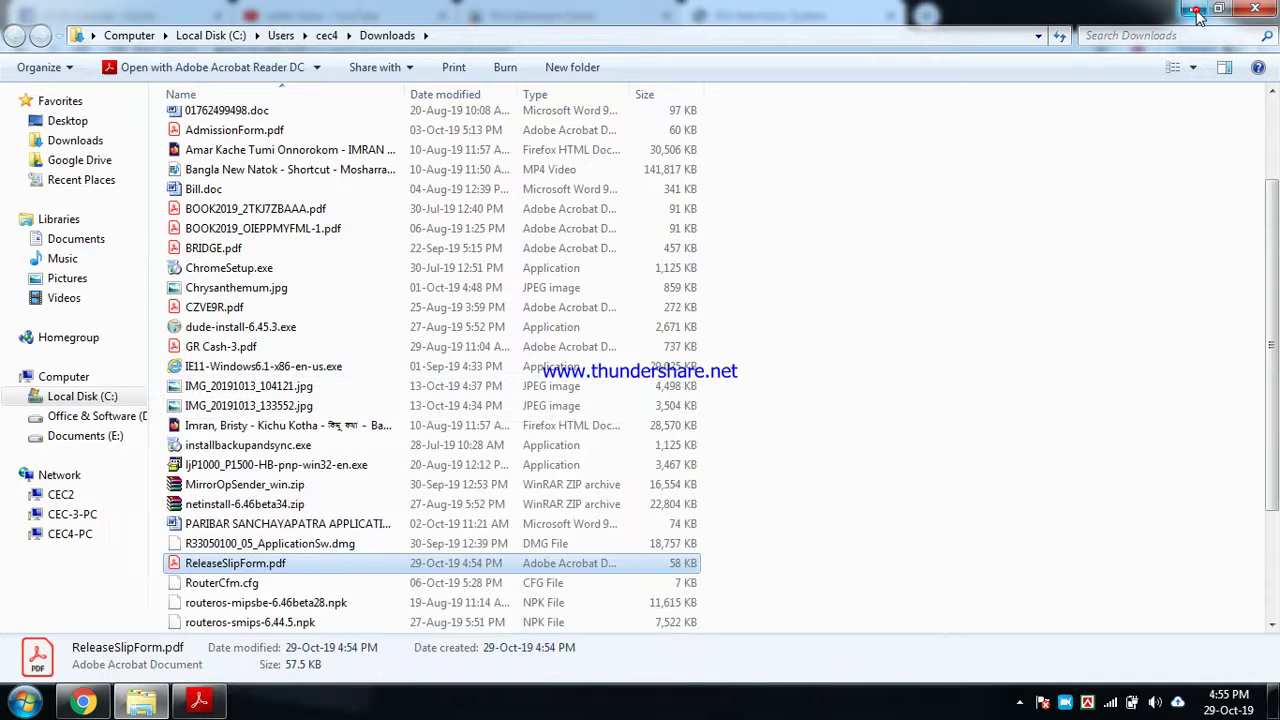
pyautogui.click(1192, 10)
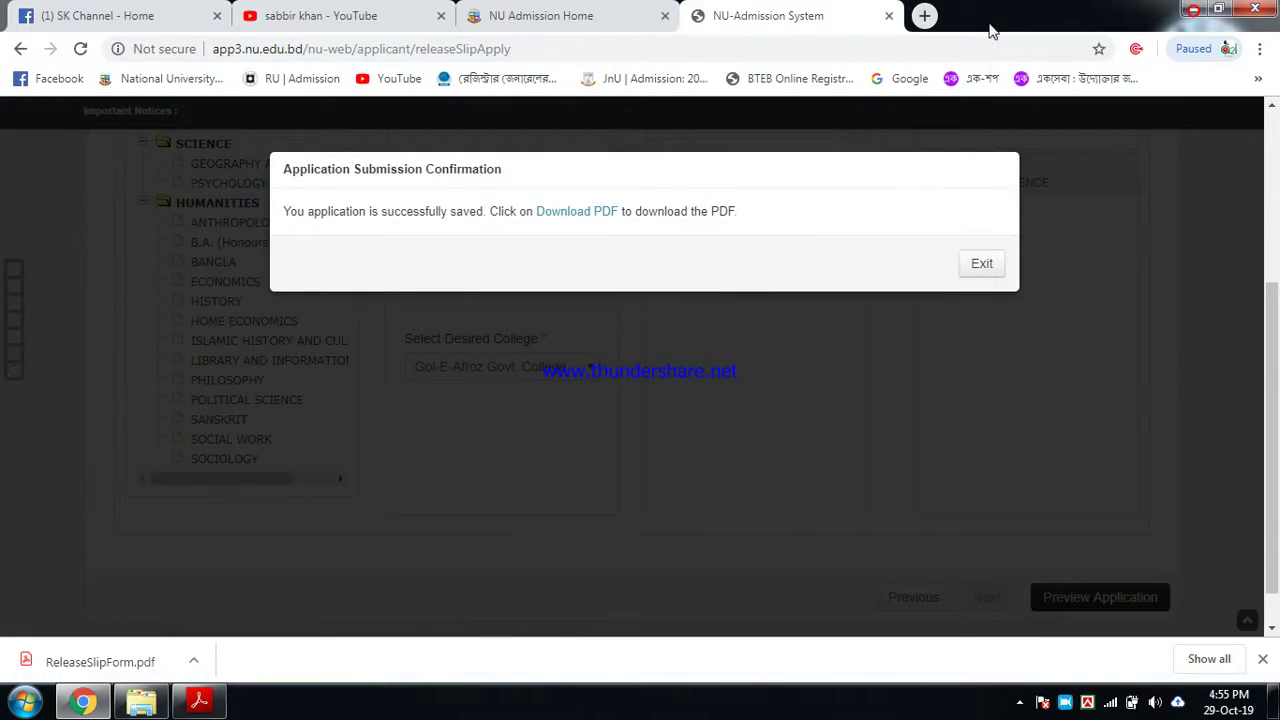
pyautogui.click(1190, 10)
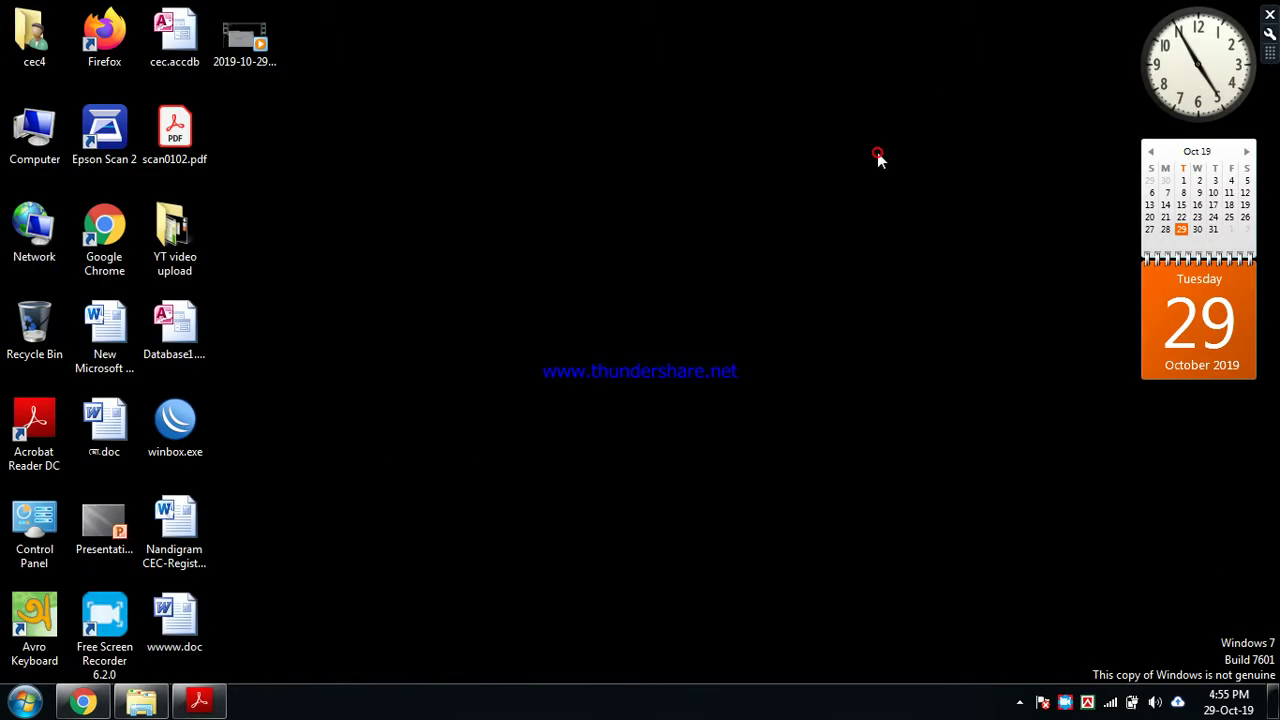